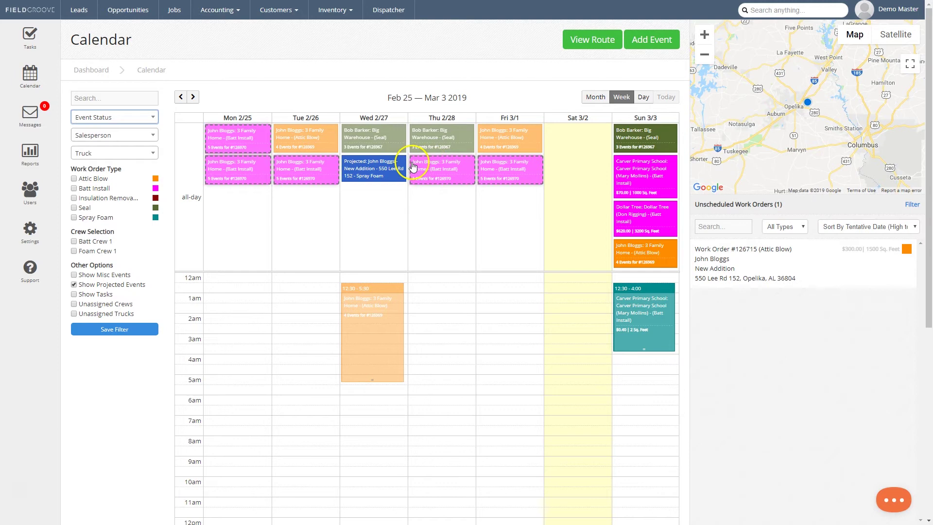
View the dispatcher board for 3/3/2019 and list the installers on Batt Truck 1's Carver Primary School work order.
left_click(395, 12)
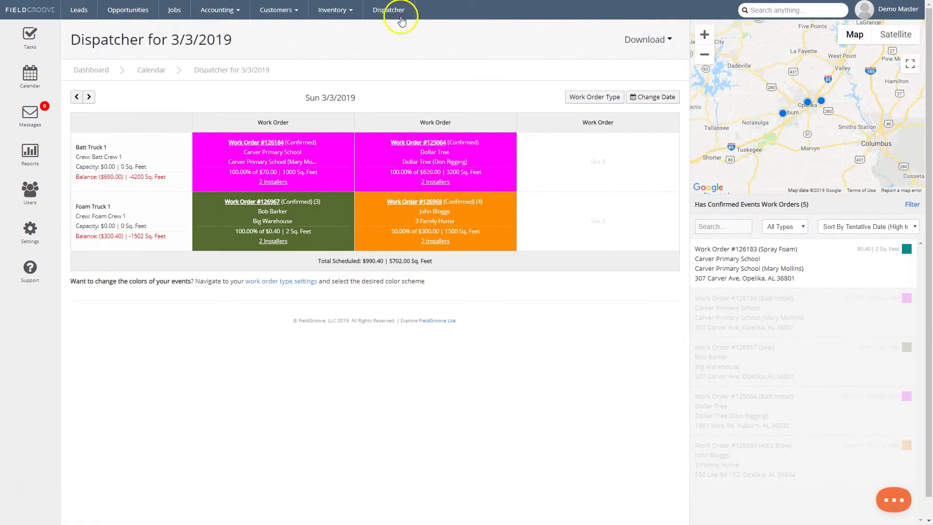
mouse_move(474, 170)
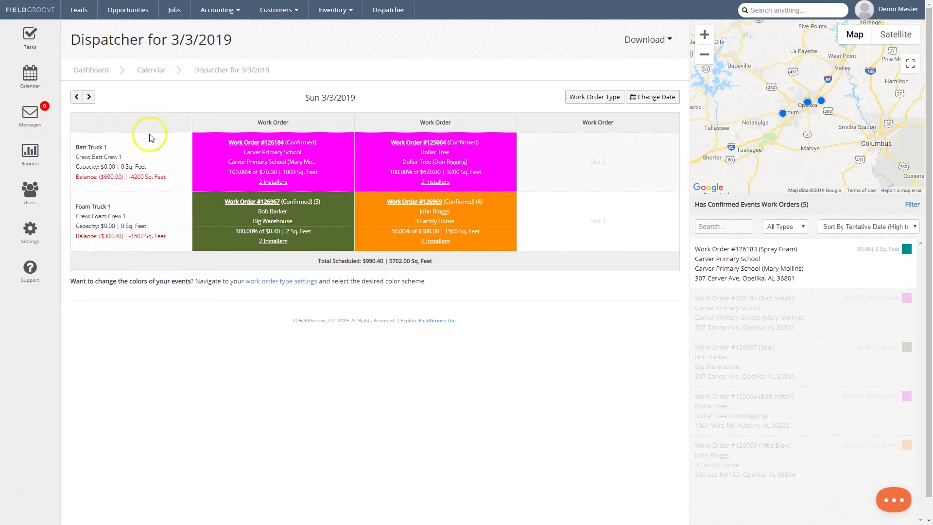
mouse_move(315, 236)
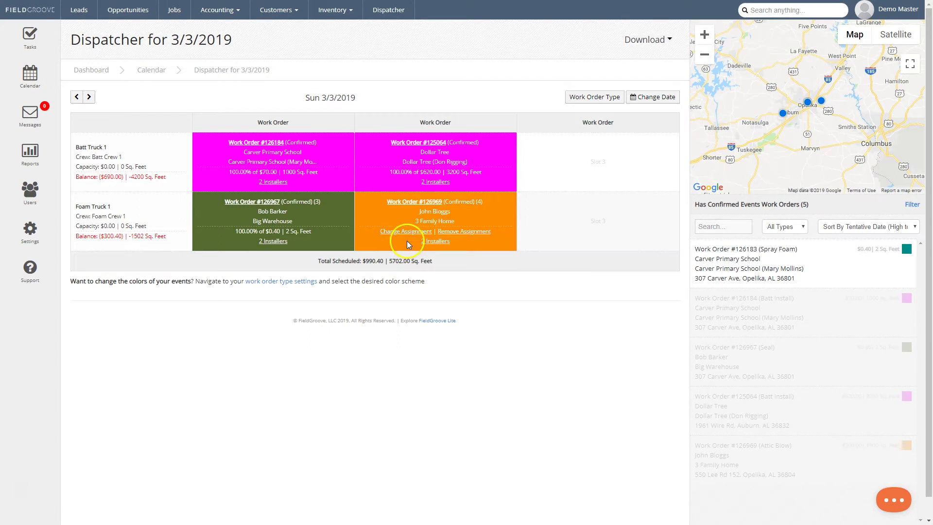
left_click(274, 182)
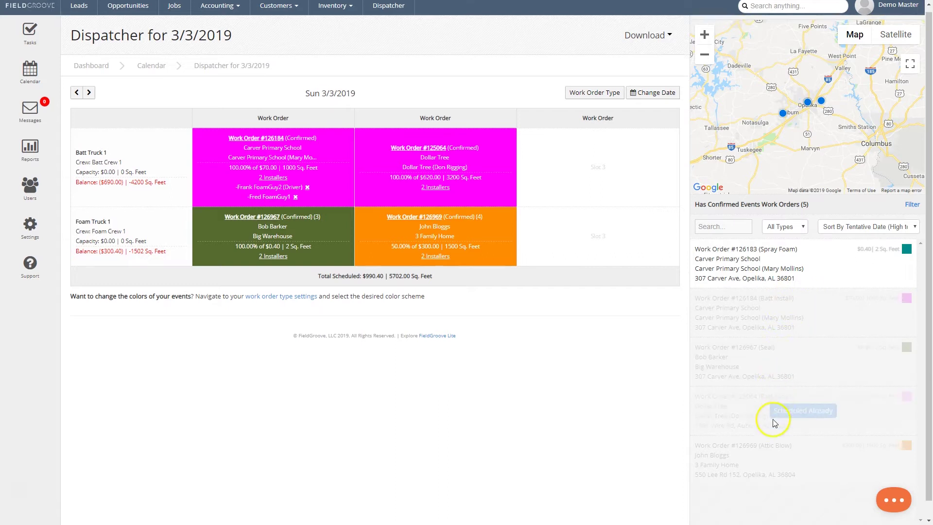
Assign Carver Primary School's spray foam work order to Batt Truck 1 on the dispatcher board.
scroll(771, 417, "down", 1)
left_click(799, 266)
left_click(600, 152)
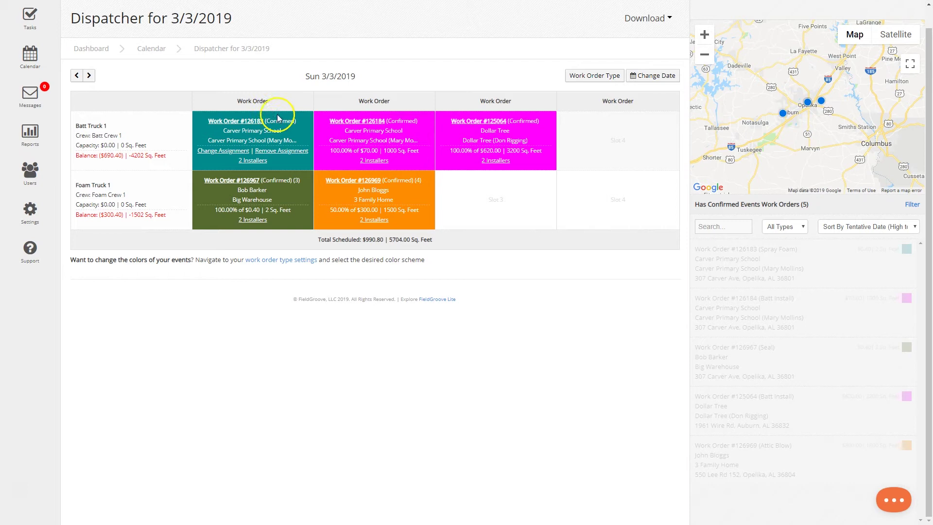
Return to the calendar and examine the Big Warehouse seal event on Wed 2/27.
left_click(39, 61)
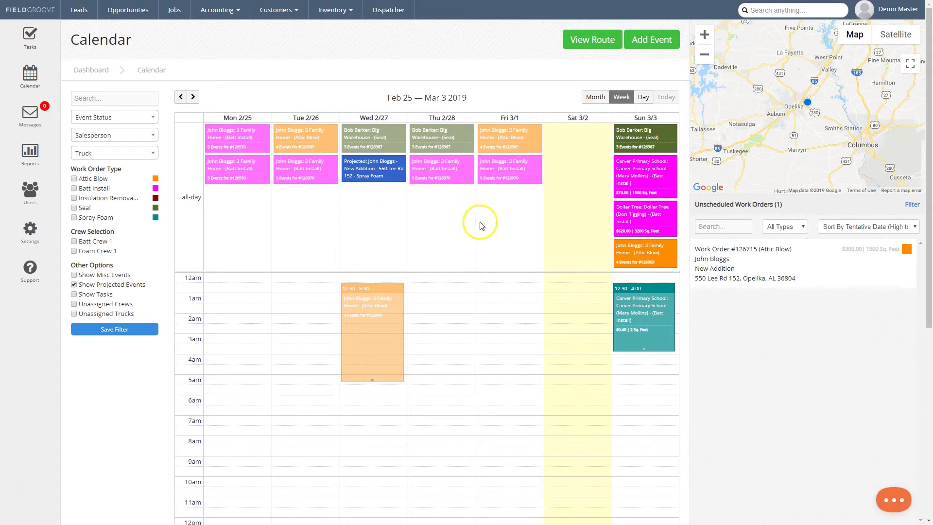
left_click(357, 140)
scroll(395, 201, "down", 1)
scroll(395, 200, "down", 4)
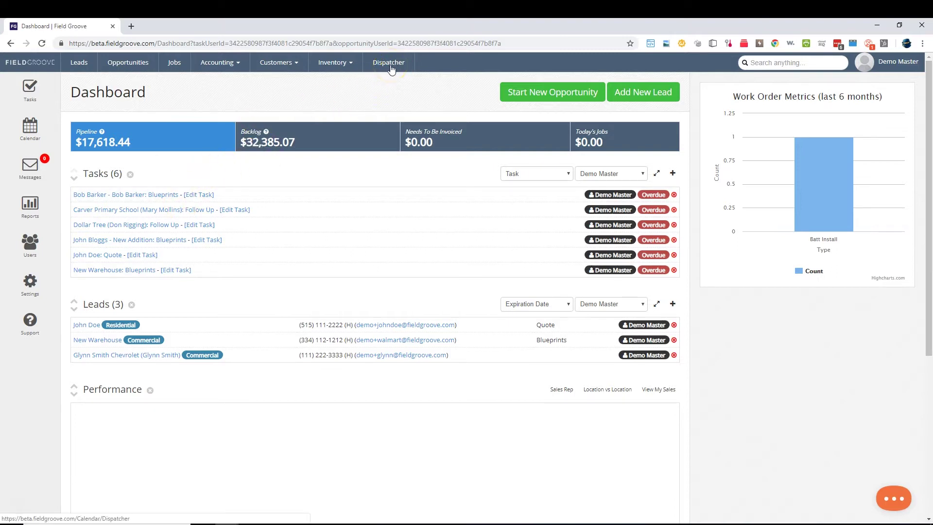
Accept the spray foam estimate in Dollar Tree's New Addition opportunity and mark it ready for a work order.
left_click(139, 63)
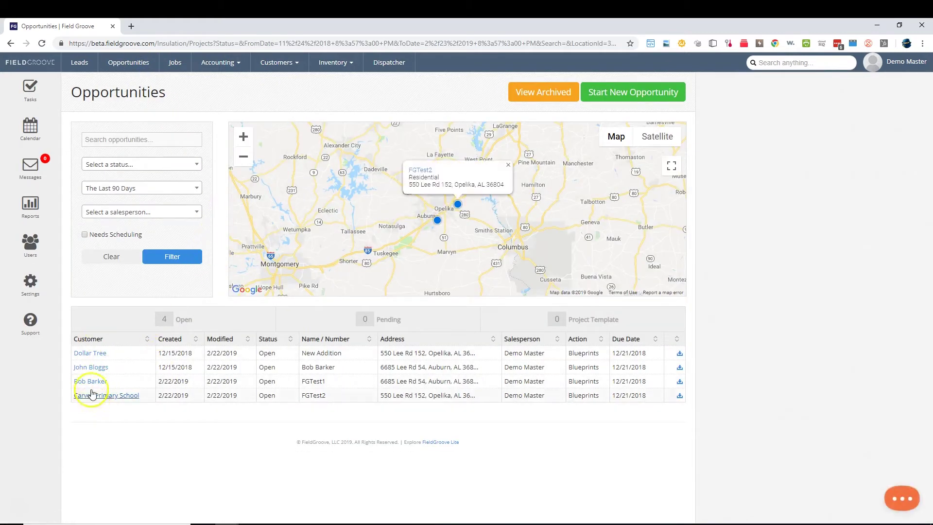
left_click(84, 355)
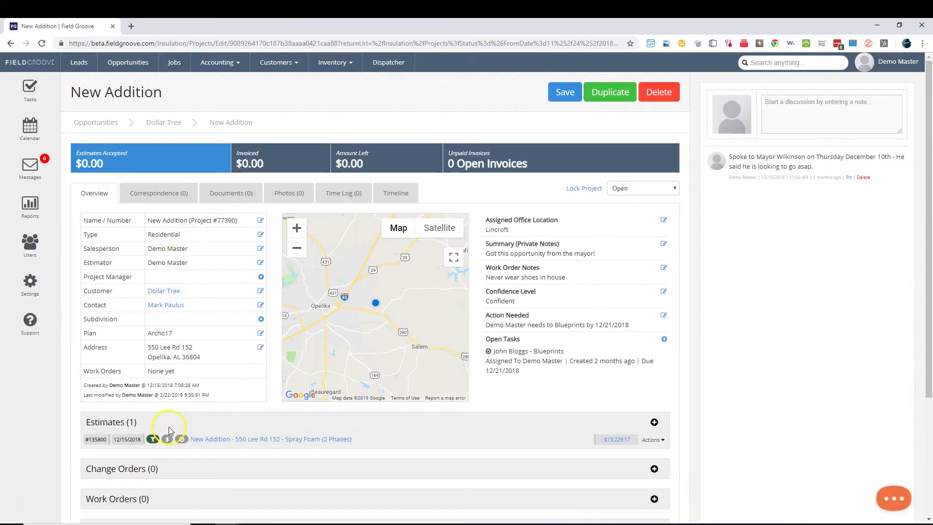
left_click(152, 439)
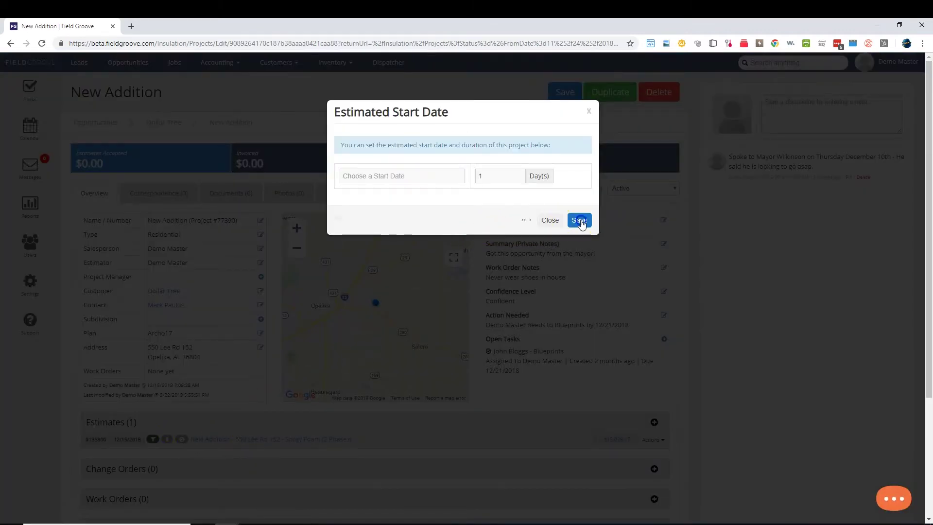
left_click(578, 222)
left_click(183, 443)
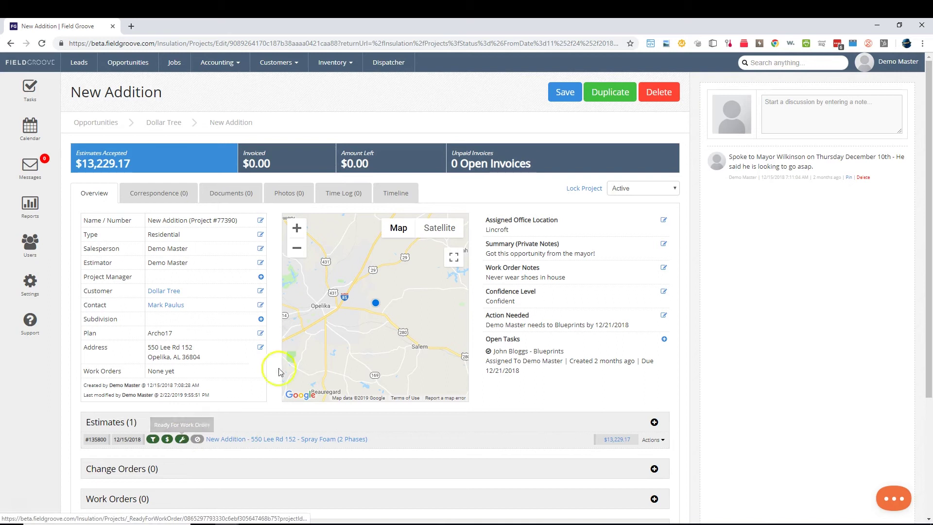
Start a phase work order for the New Addition project with the type Batt Install.
scroll(521, 433, "down", 2)
left_click(655, 402)
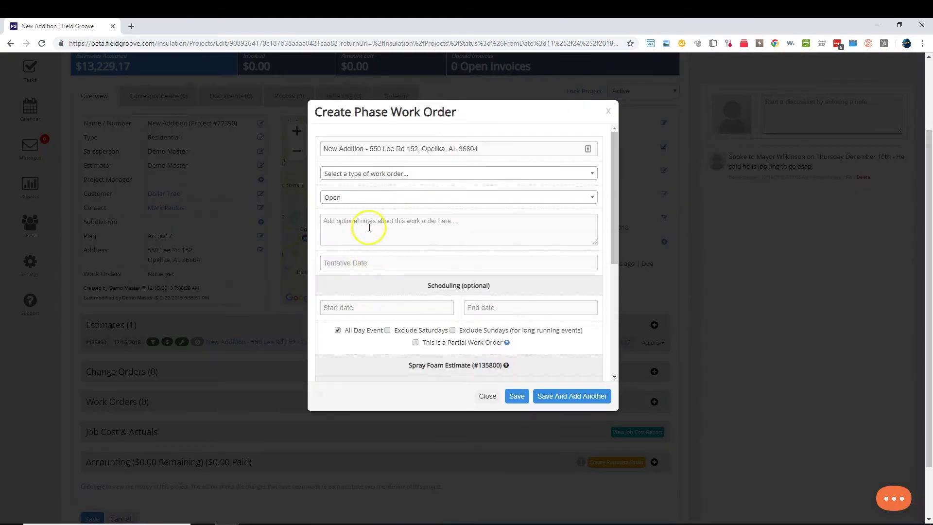
left_click(396, 175)
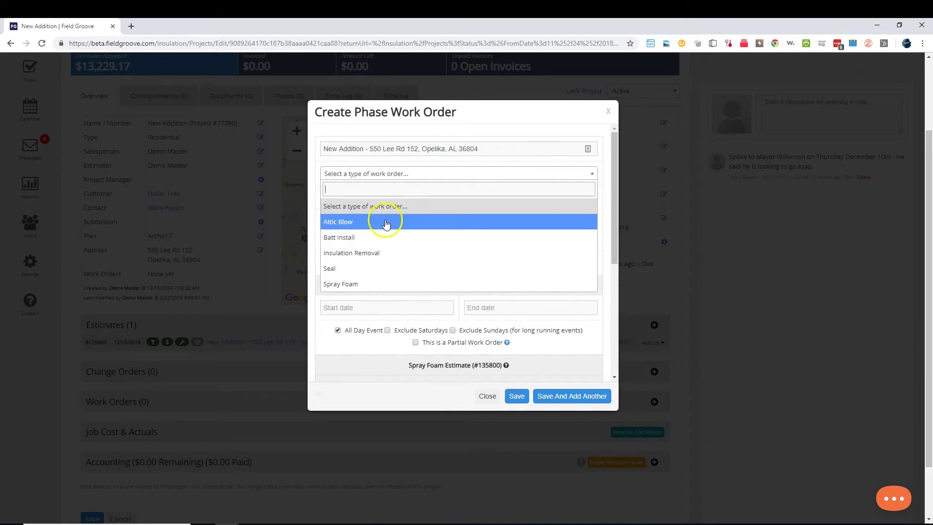
left_click(380, 238)
Schedule the batt install work order from 02/25/2019 to 02/27/2019.
left_click(400, 308)
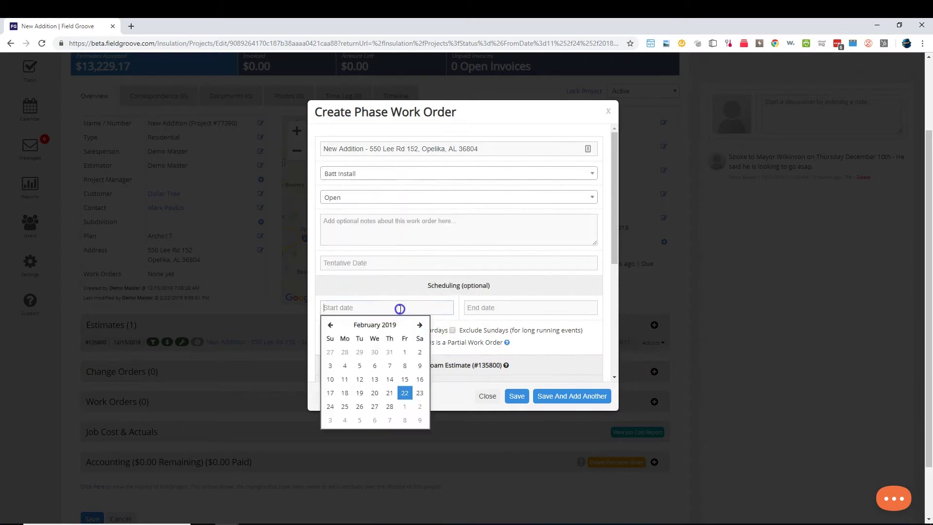
left_click(344, 406)
left_click(510, 310)
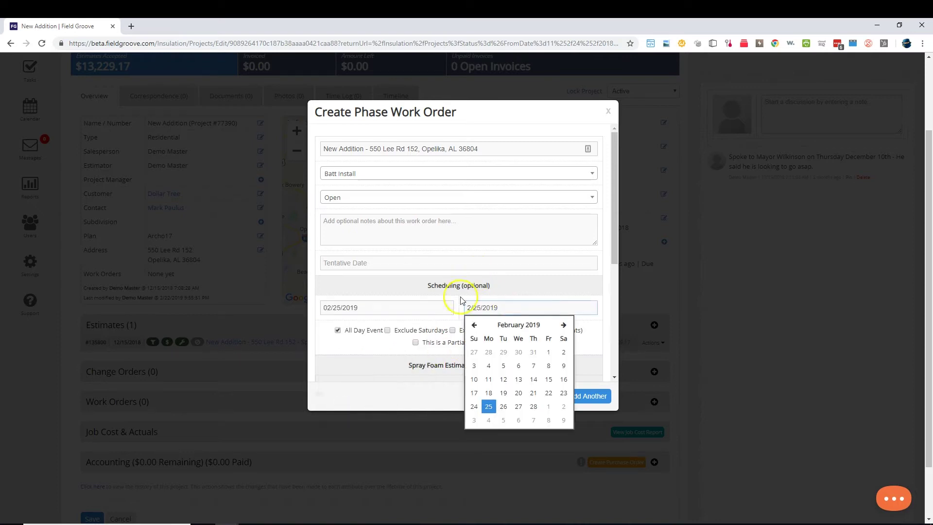
left_click(518, 407)
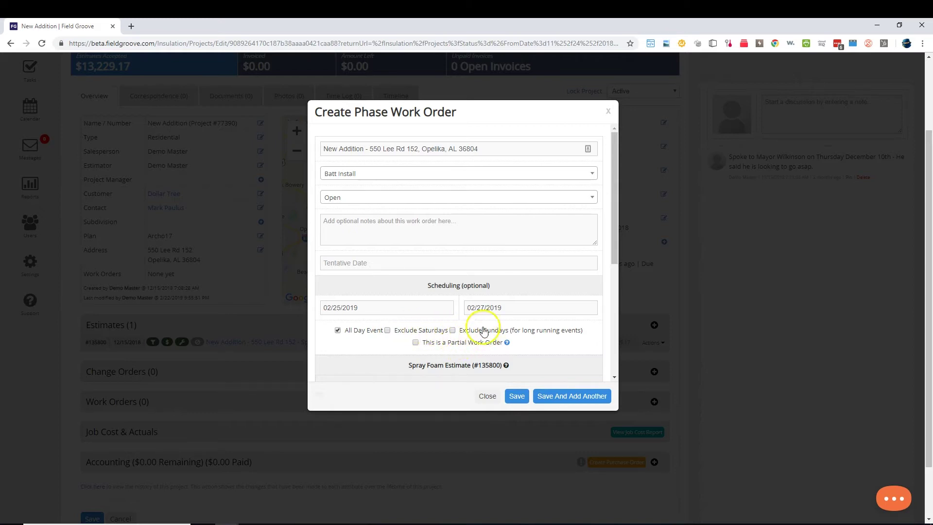
left_click(502, 307)
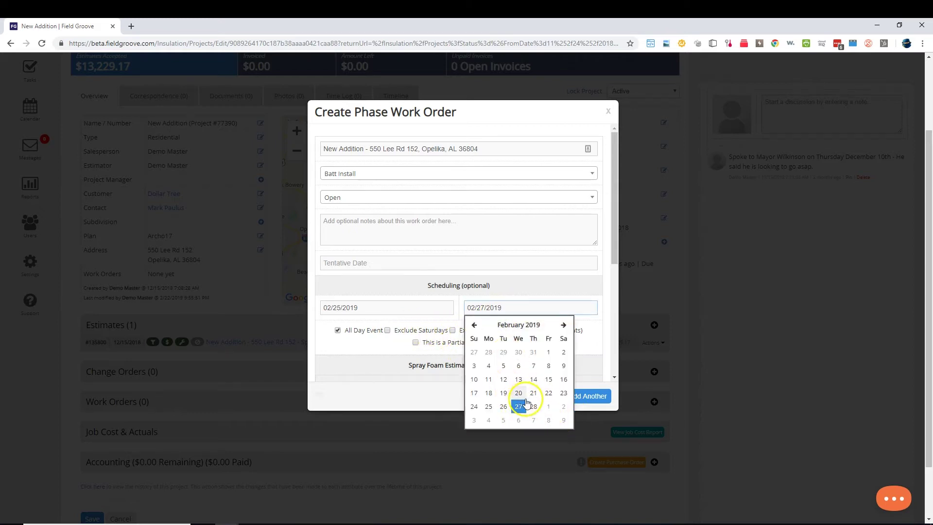
left_click(382, 348)
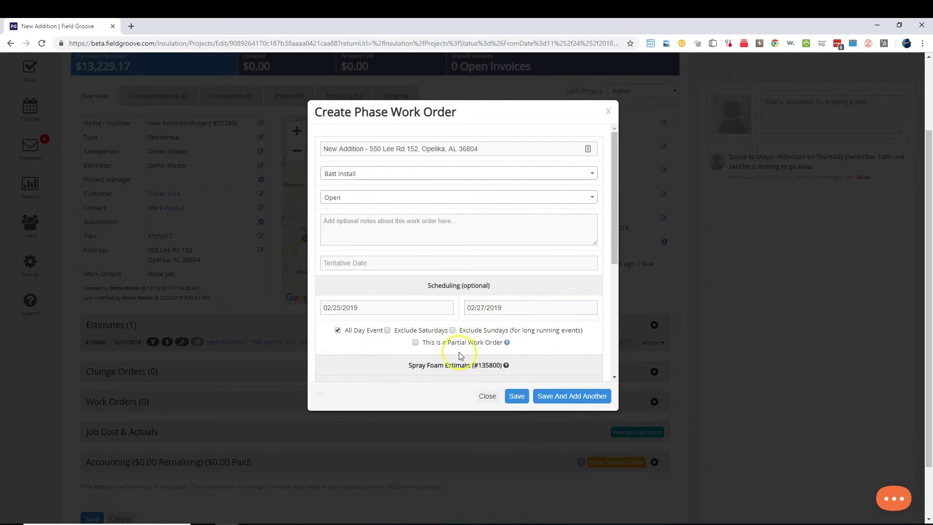
Include the Seal Phase estimate items in the batt install work order and save it.
scroll(477, 363, "down", 4)
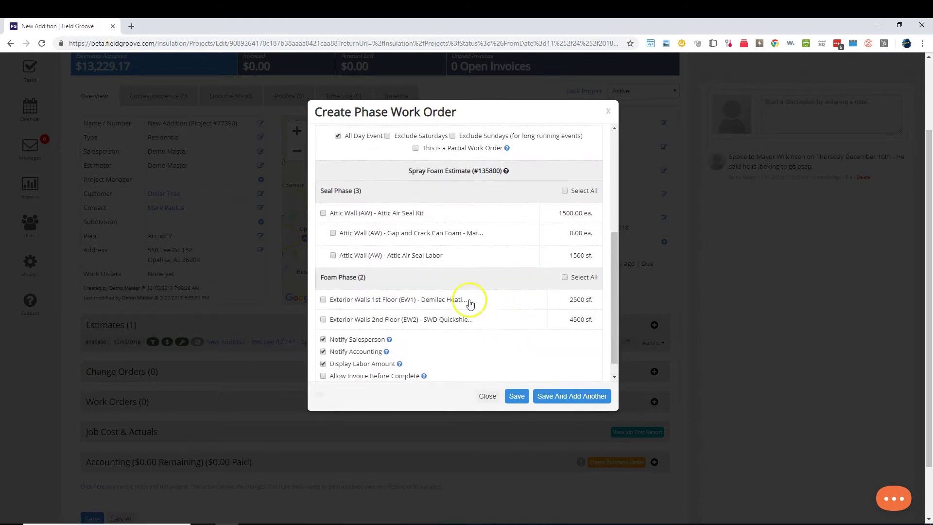
left_click(324, 299)
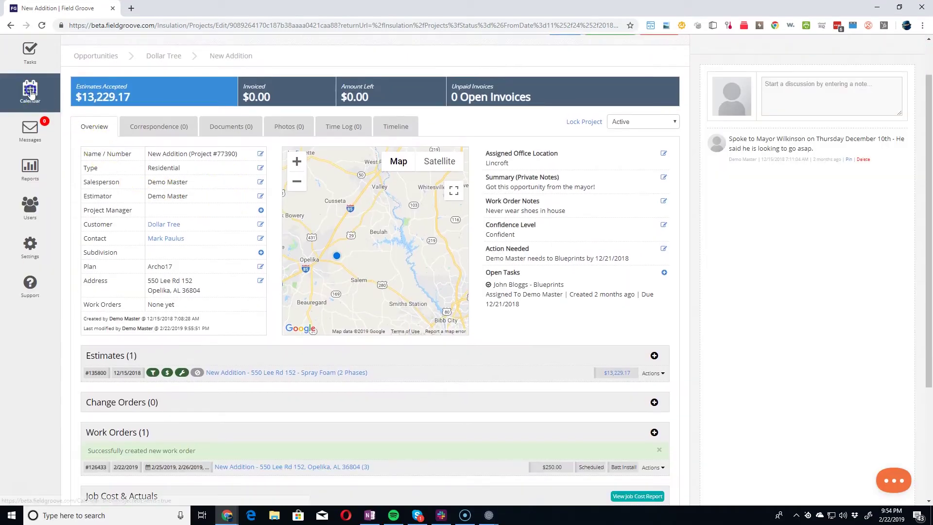
Review the batt install work order on the calendar for Feb 25 — Mar 3 2019 and in the jobs list.
left_click(30, 93)
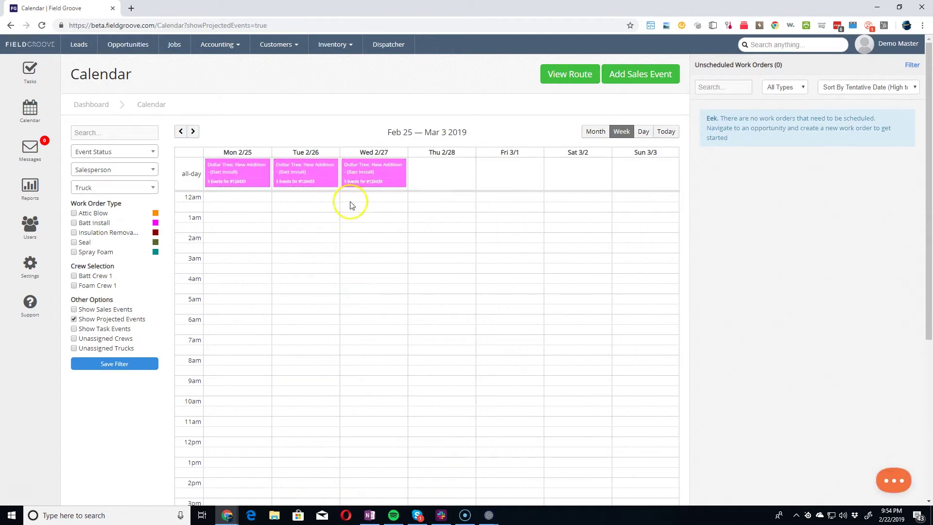
mouse_move(379, 181)
left_mouse_down()
mouse_move(506, 183)
mouse_move(388, 183)
left_mouse_up()
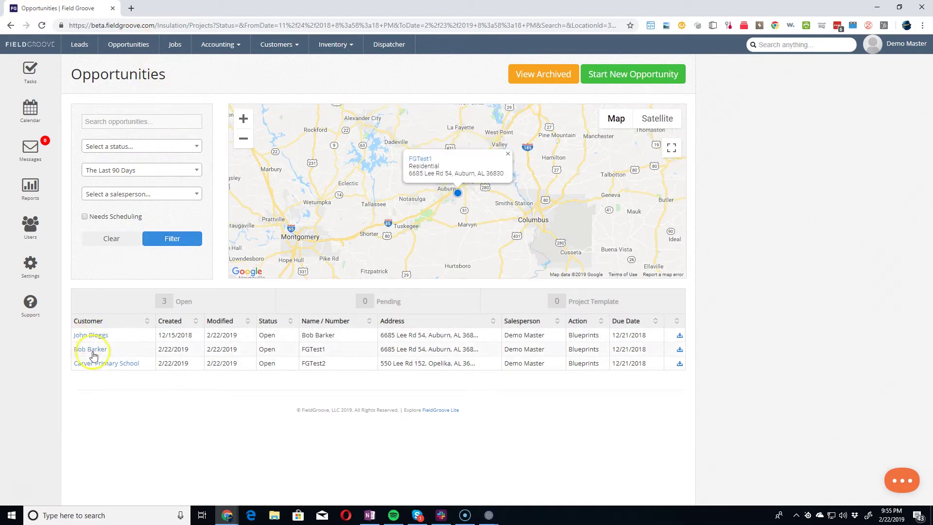
left_click(175, 44)
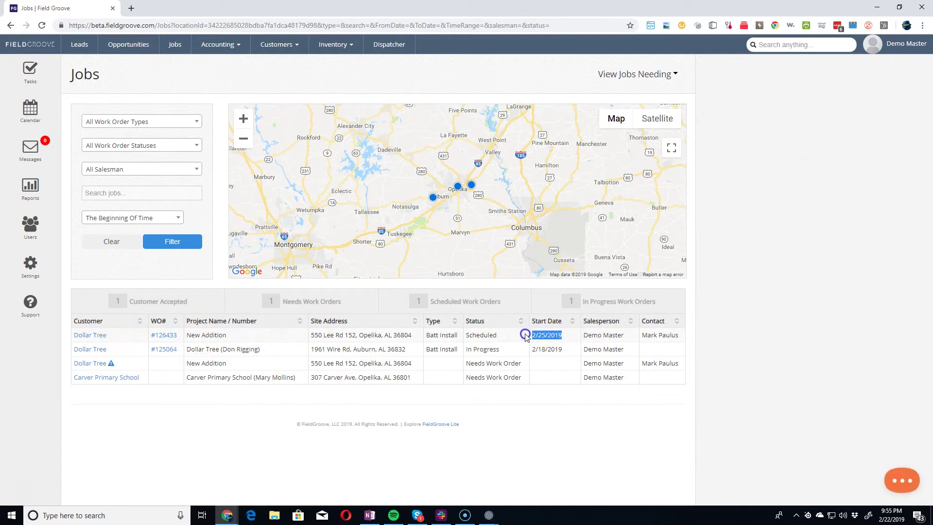
mouse_move(111, 365)
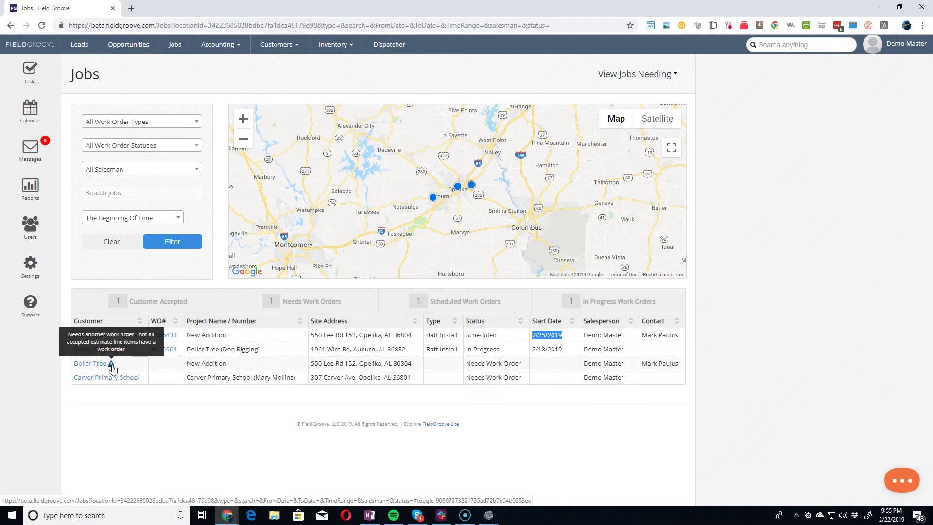
Start another phase work order for Dollar Tree's flagged New Addition job with the type Spray Foam.
left_click(99, 365)
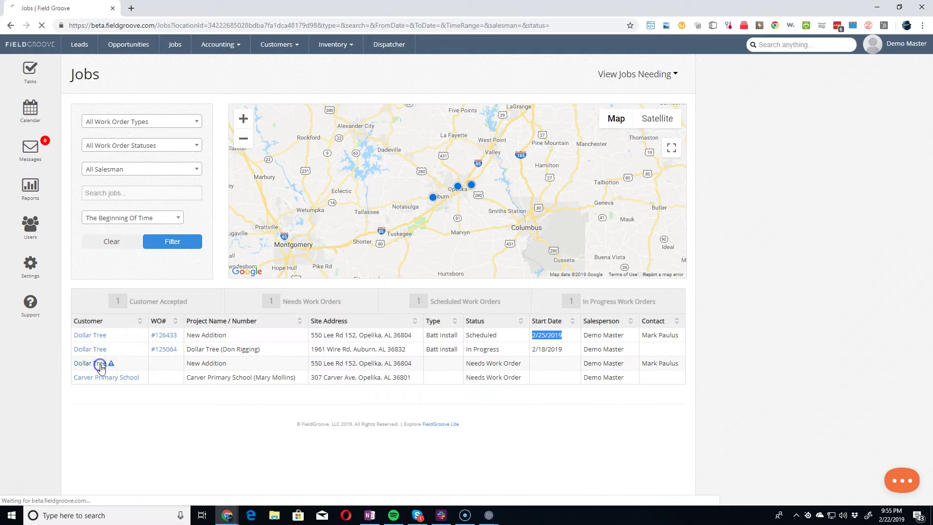
scroll(455, 407, "down", 5)
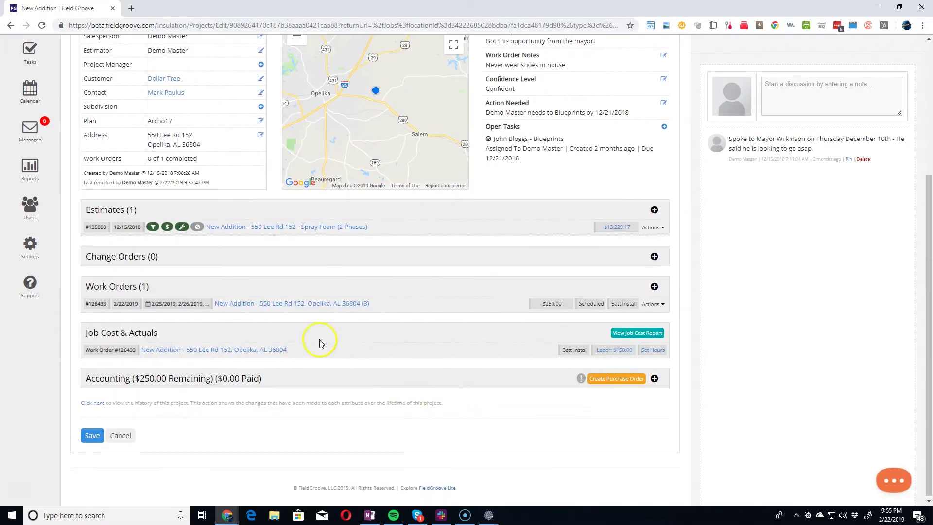
left_click(654, 288)
left_click(406, 163)
left_click(364, 265)
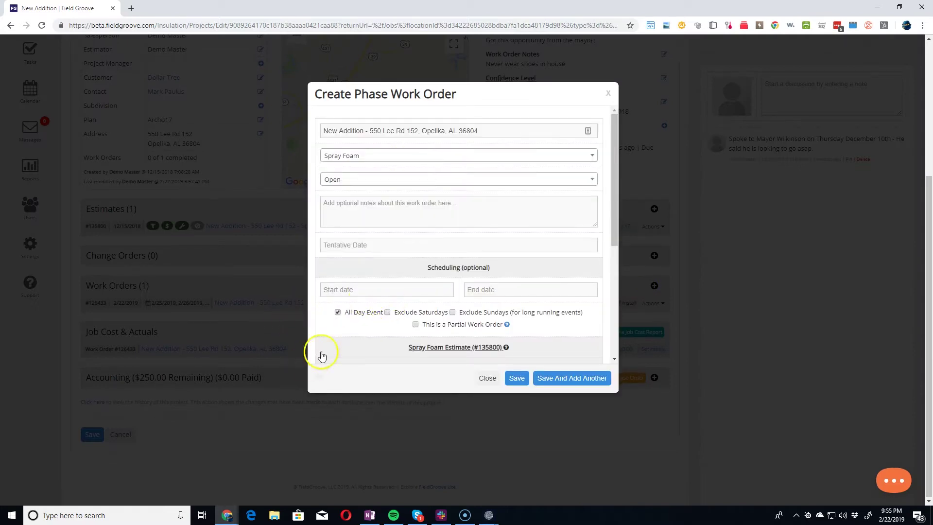
Schedule the spray foam work order from 02/25/2019 to 02/26/2019.
left_click(367, 284)
left_click(342, 386)
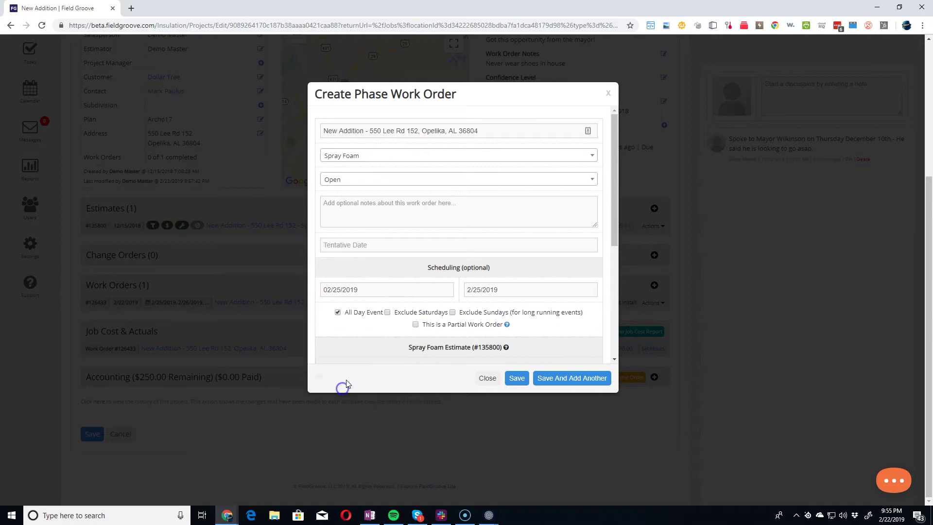
left_click(493, 289)
left_click(502, 388)
Include both Foam Phase exterior wall items in the spray foam work order and save it.
scroll(384, 329, "down", 2)
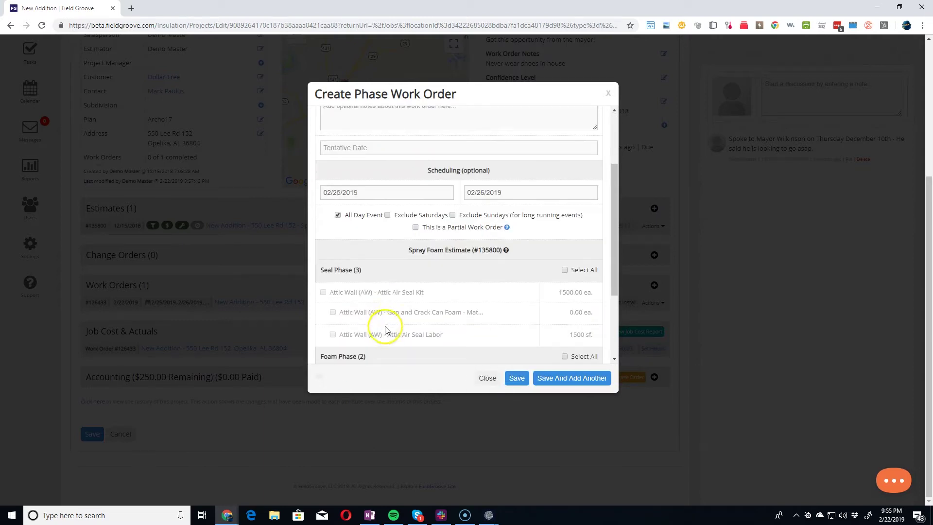
scroll(386, 330, "down", 3)
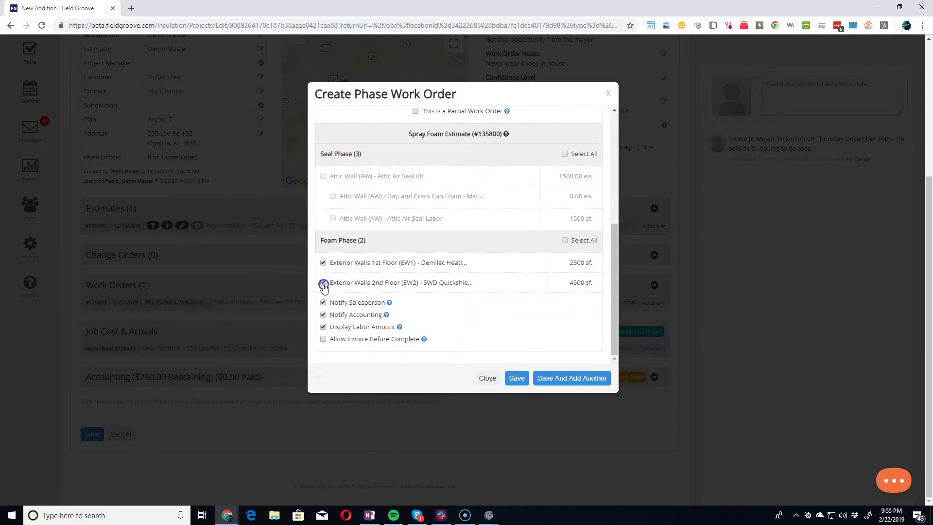
left_click(523, 377)
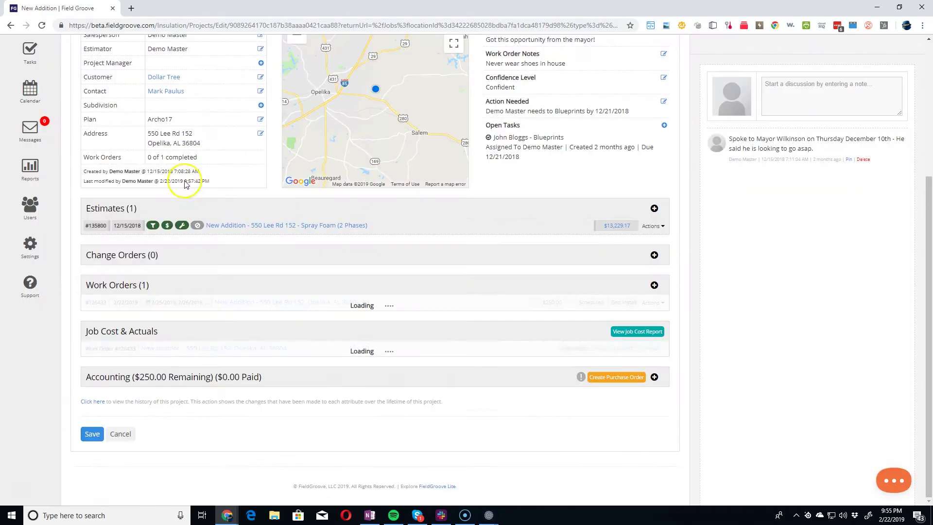
View the spray foam work order on the calendar for Feb 25 — Mar 3 2019 and open the opportunities list.
left_click(34, 97)
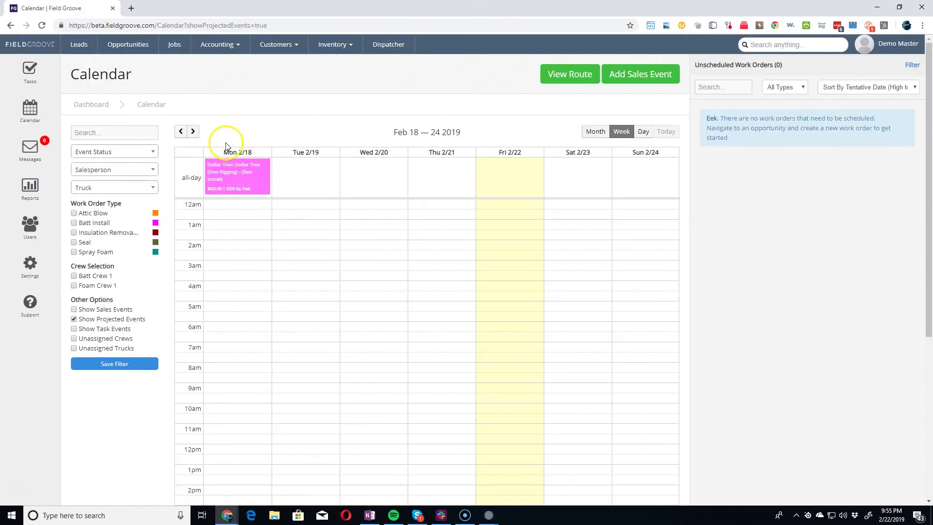
left_click(192, 131)
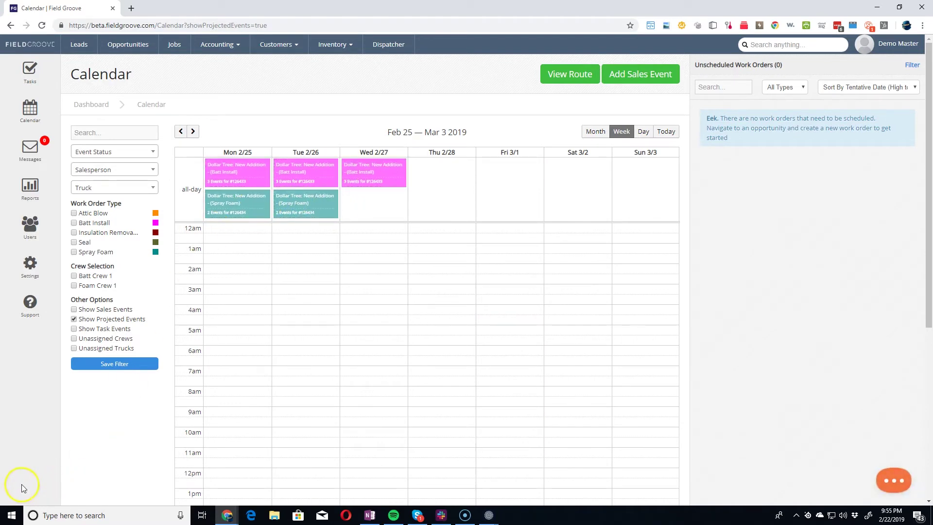
left_click(145, 45)
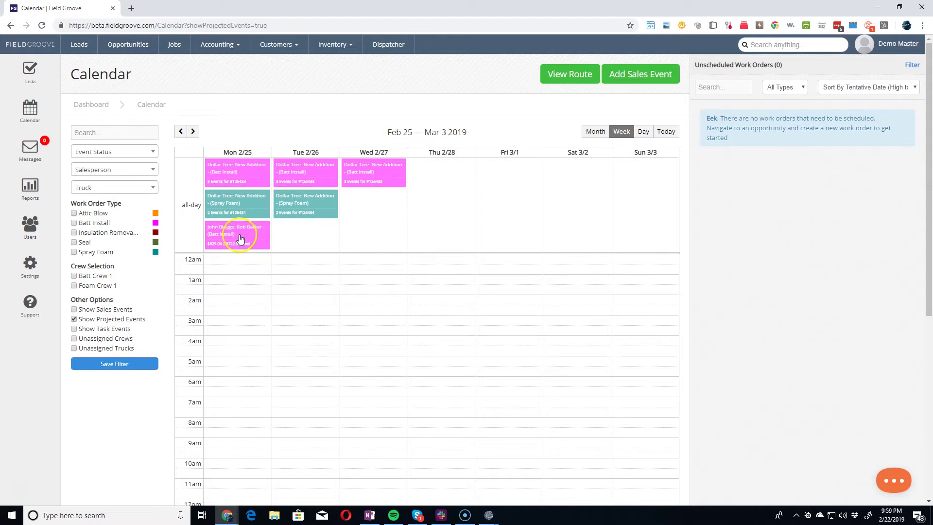
Extend the individual customer's Batt Install event from Monday 2/25 through Wednesday 2/27, creating a separate event for each day.
left_click_drag(270, 233, 369, 239)
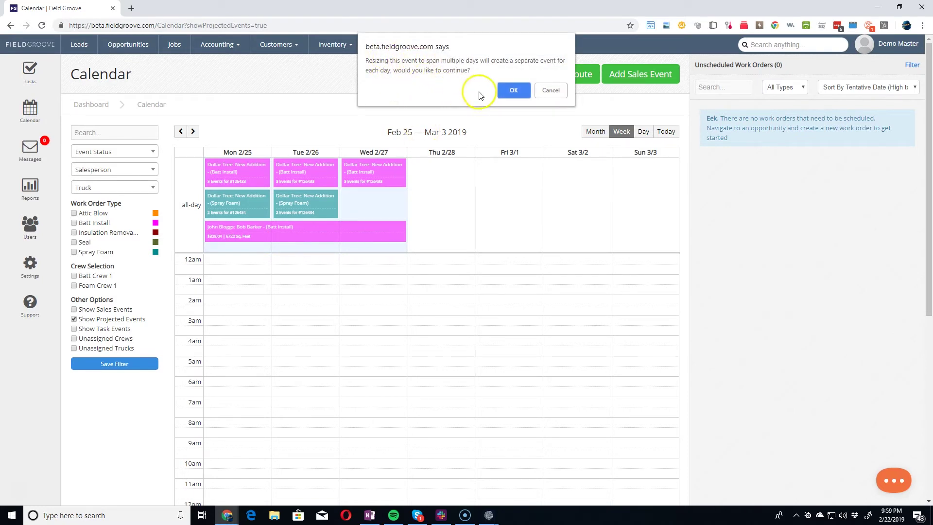
left_click(511, 93)
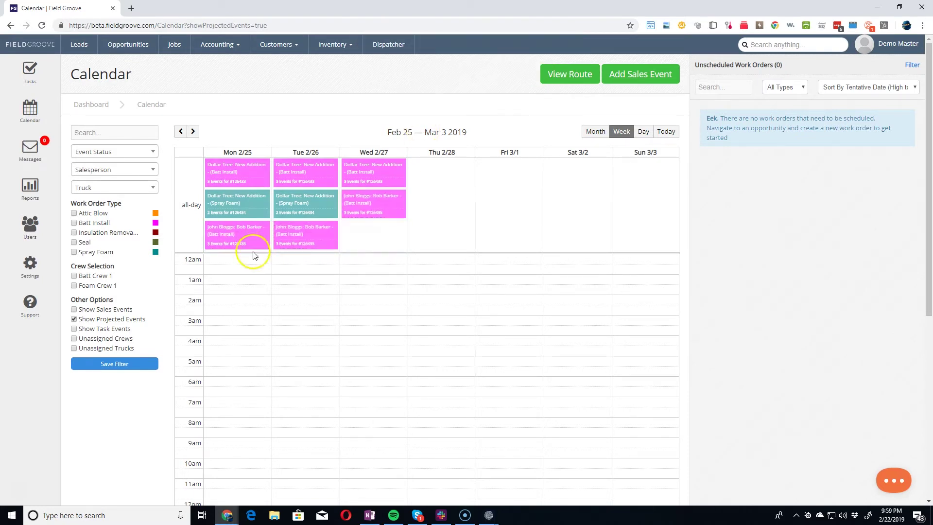
left_click(253, 233)
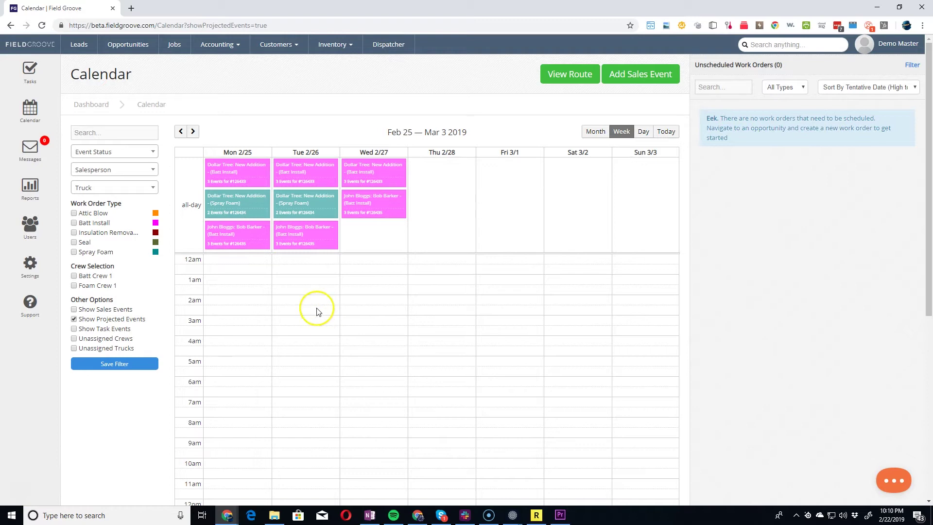
Delete the individual customer's Batt Install event on 2/26 and move their 2/27 event to 2/26.
left_click(300, 235)
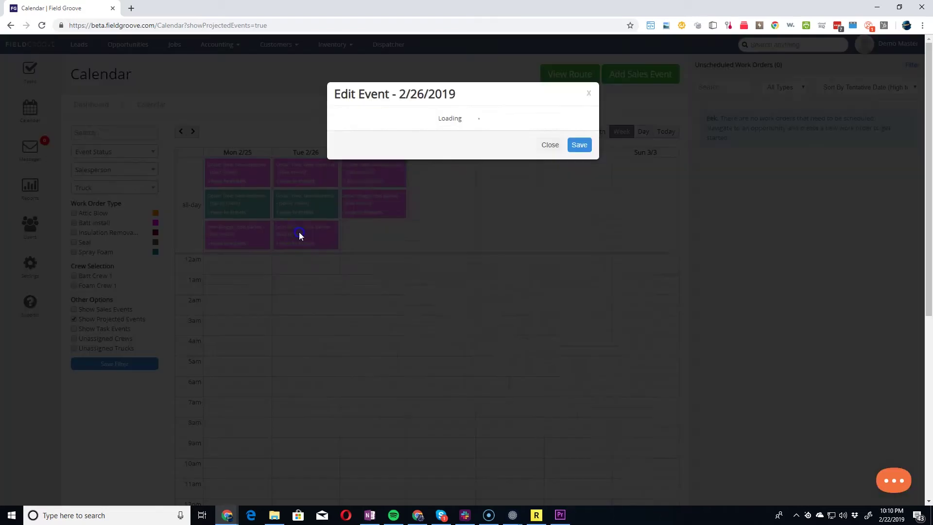
scroll(407, 307, "down", 6)
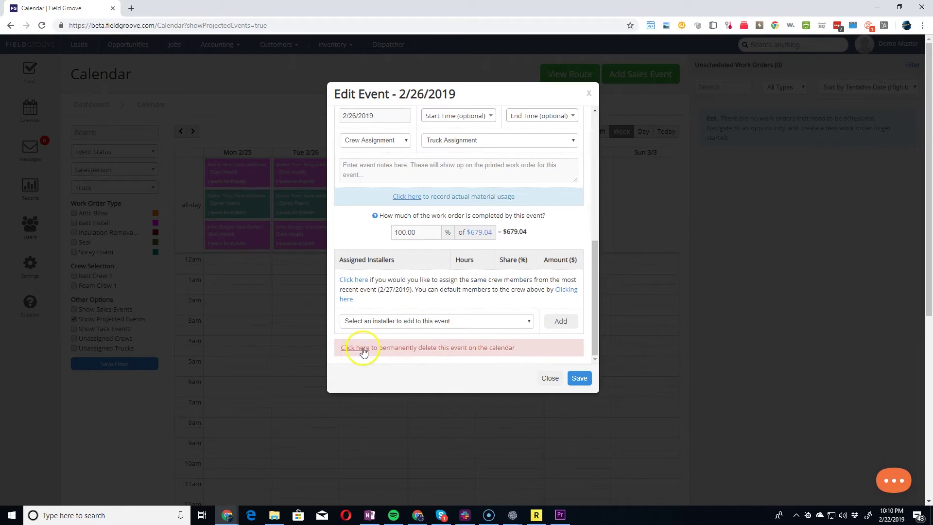
left_click(362, 348)
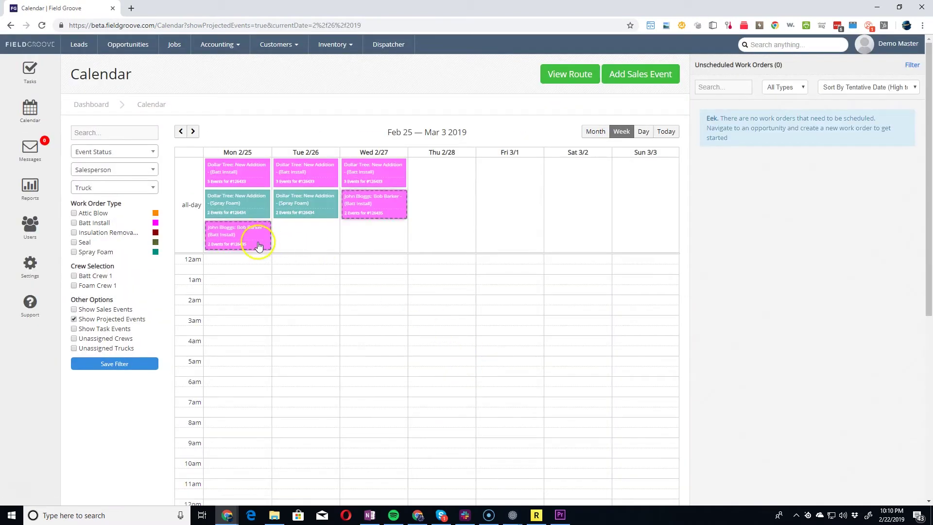
left_click_drag(378, 209, 312, 235)
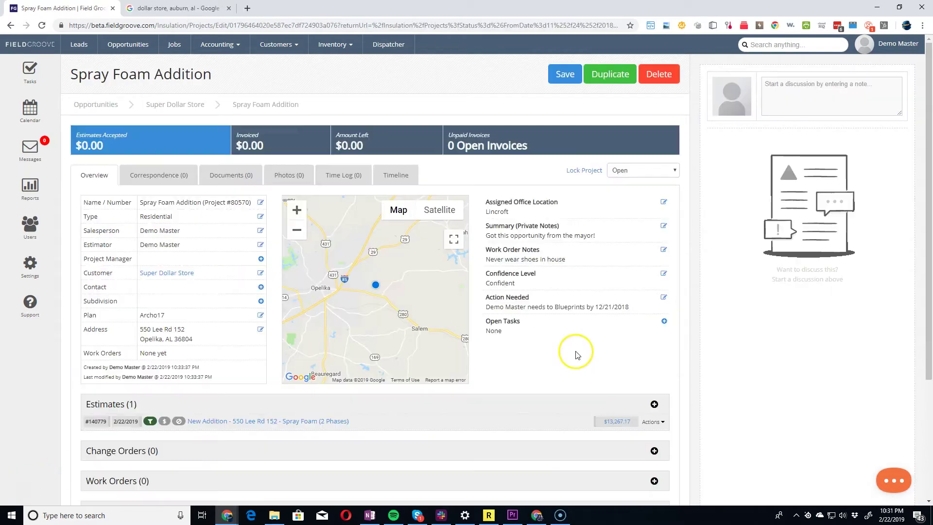
Mark the Spray Foam estimate in the Spray Foam Addition opportunity as accepted and flag it ready for a work order.
scroll(573, 355, "down", 4)
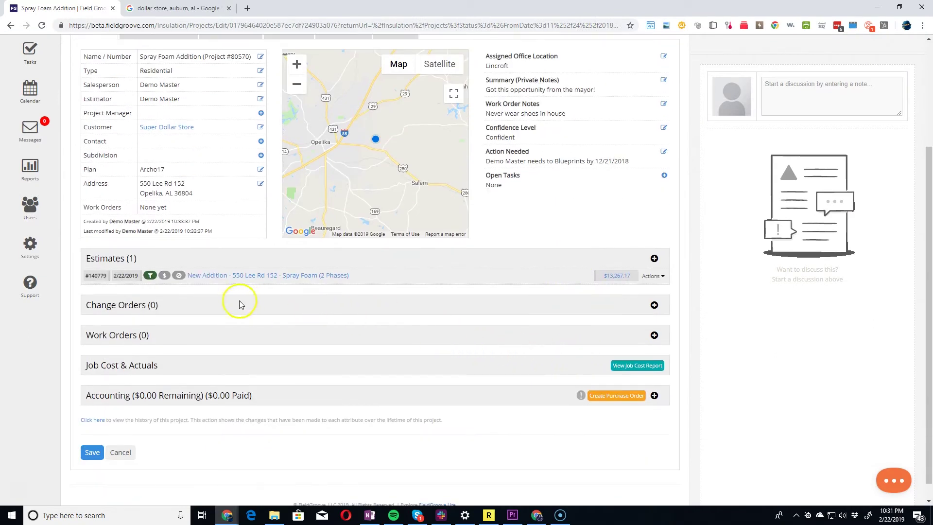
left_click(165, 275)
left_click(579, 203)
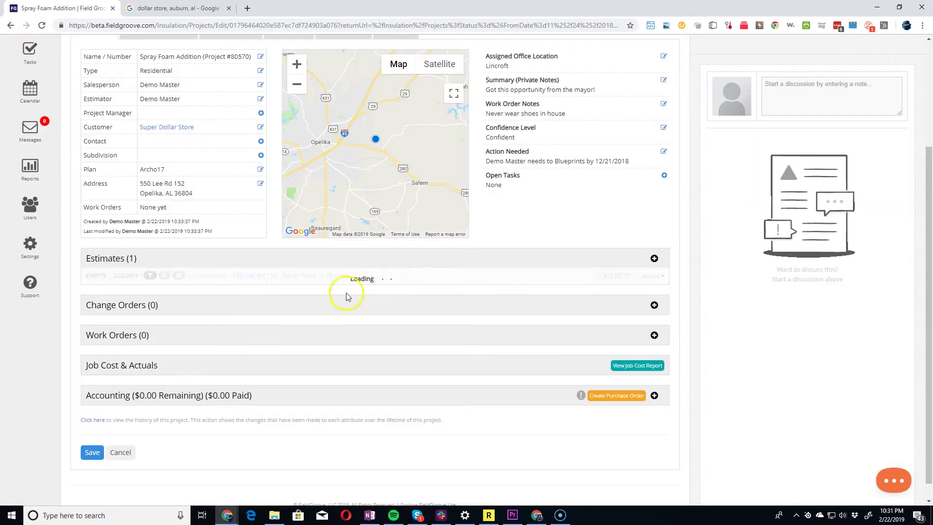
left_click(179, 275)
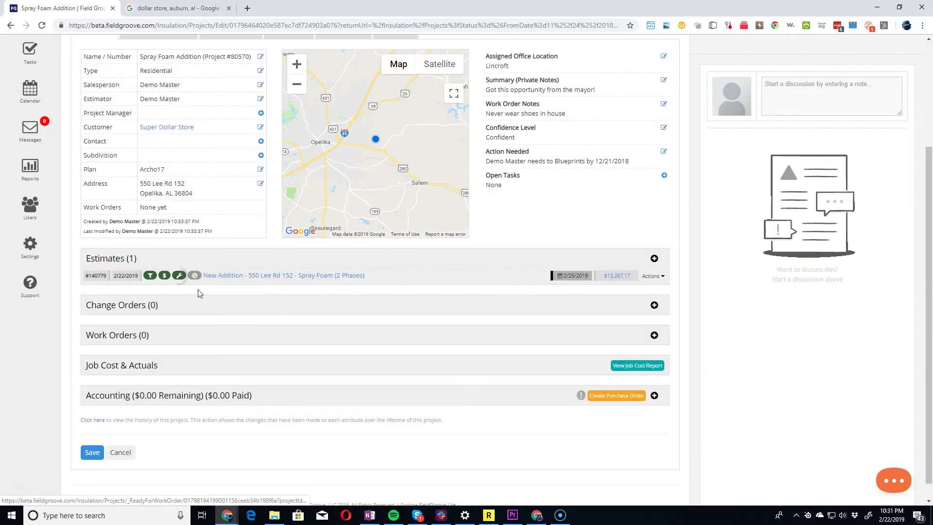
Create an unscheduled phase work order of type Spray Foam for the Spray Foam Addition opportunity and save it.
left_click(654, 335)
left_click(403, 159)
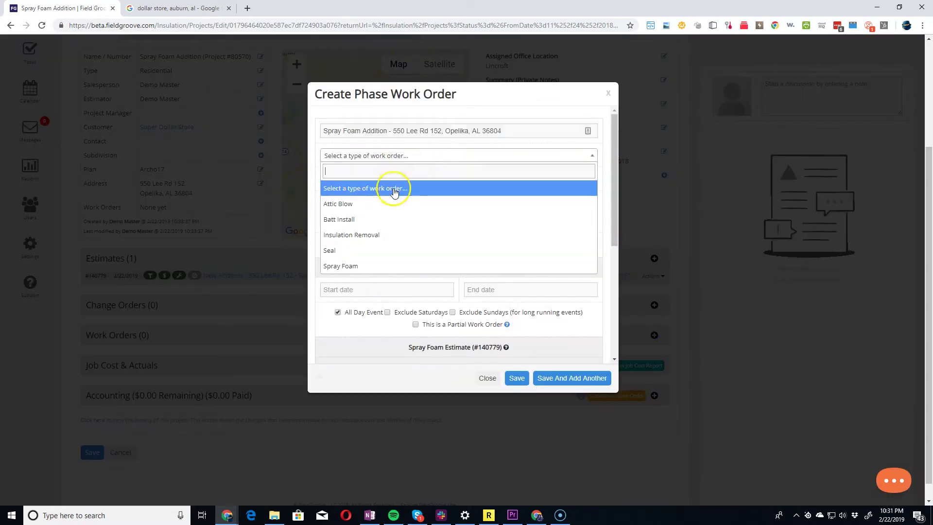
left_click(378, 156)
left_click(354, 263)
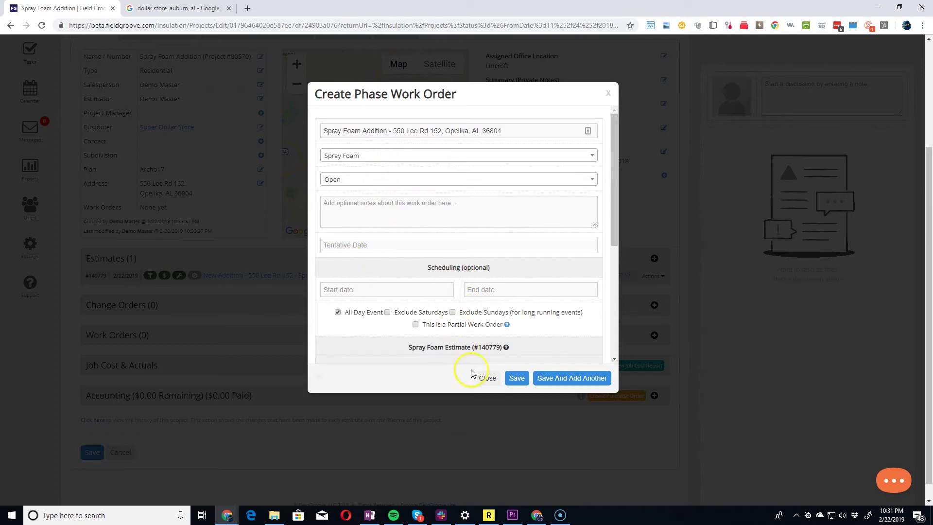
left_click(517, 380)
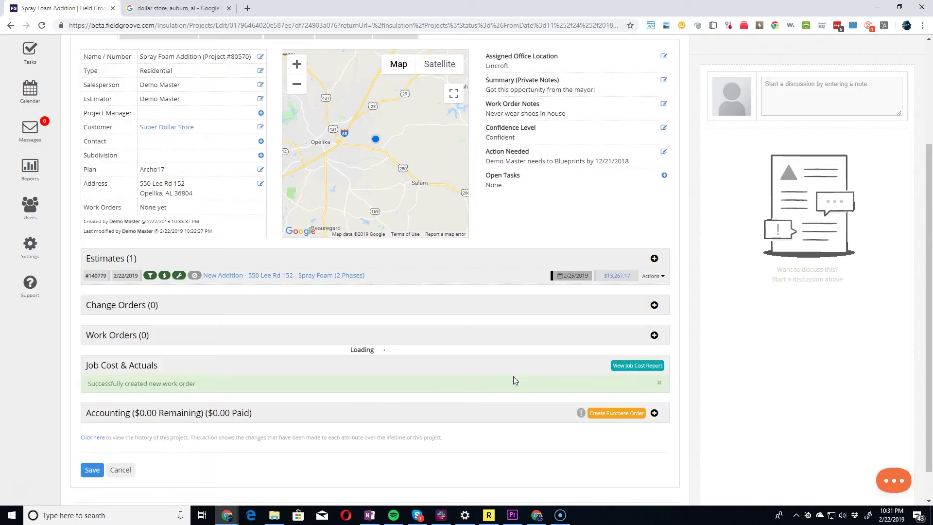
Schedule the unscheduled Super Dollar Store spray foam work order on the calendar for Monday 2/25 from 5:00 to 7:00 and check its event details.
scroll(372, 336, "up", 3)
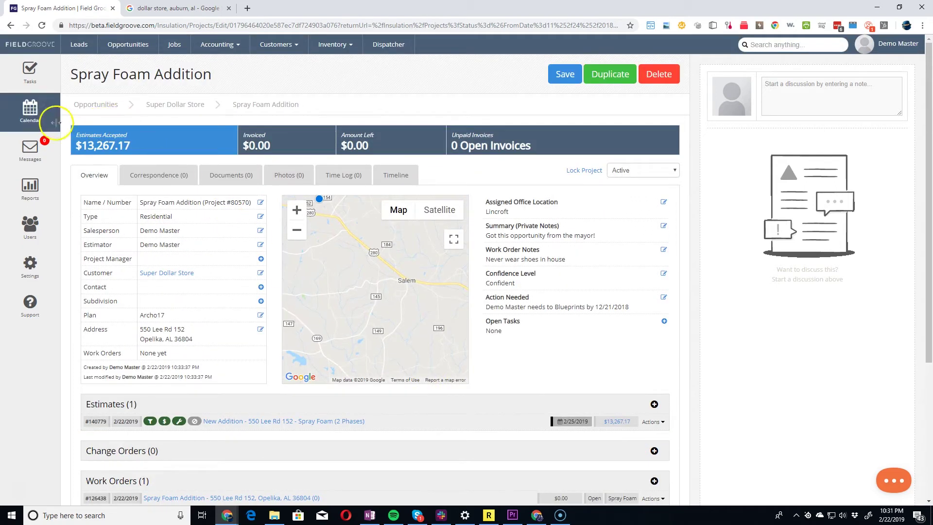
left_click(29, 112)
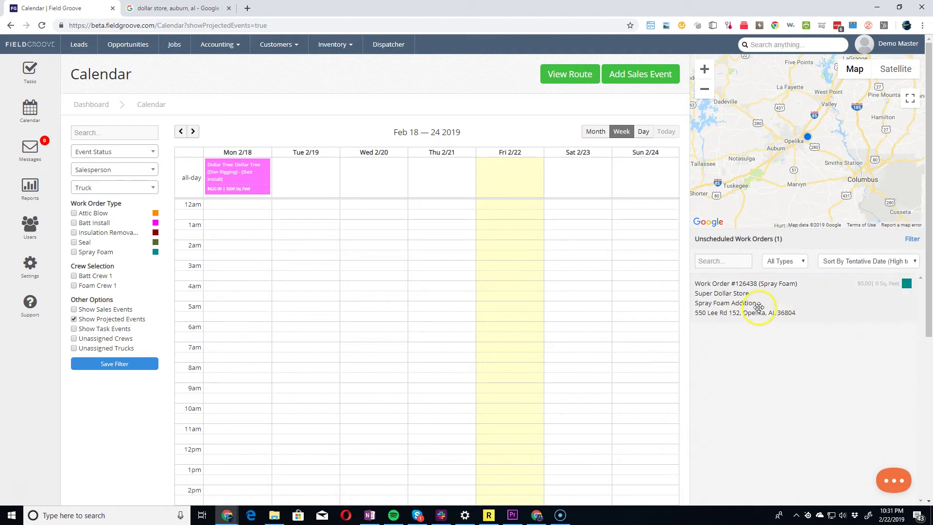
left_click(193, 131)
left_click_drag(747, 319, 236, 425)
left_click(232, 406)
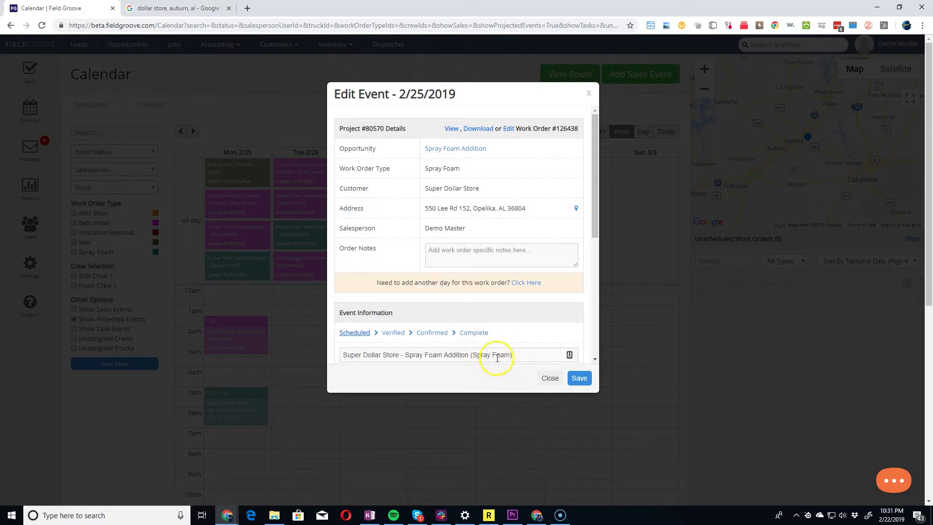
left_click(21, 489)
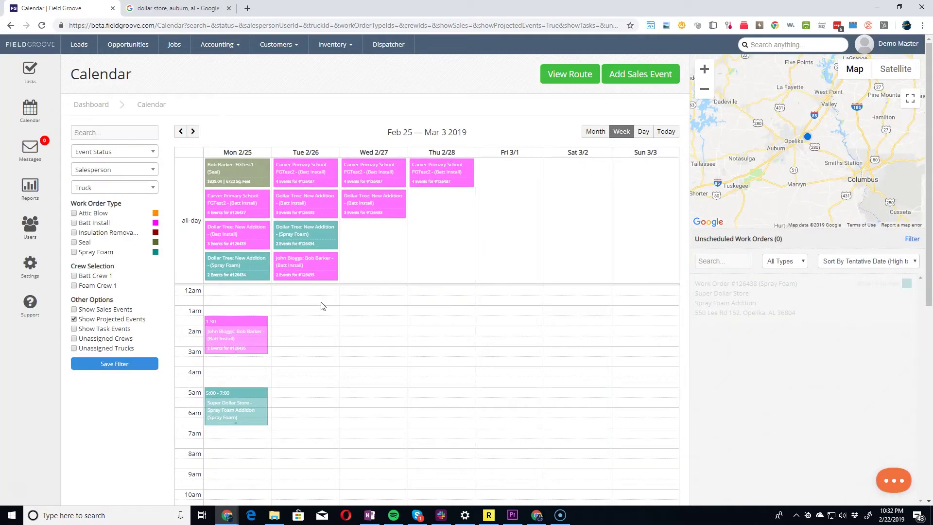
Assign Batt Crew 1 and Batt Truck 1 to the 1:30 Batt Install event on Monday 2/25.
left_click(240, 335)
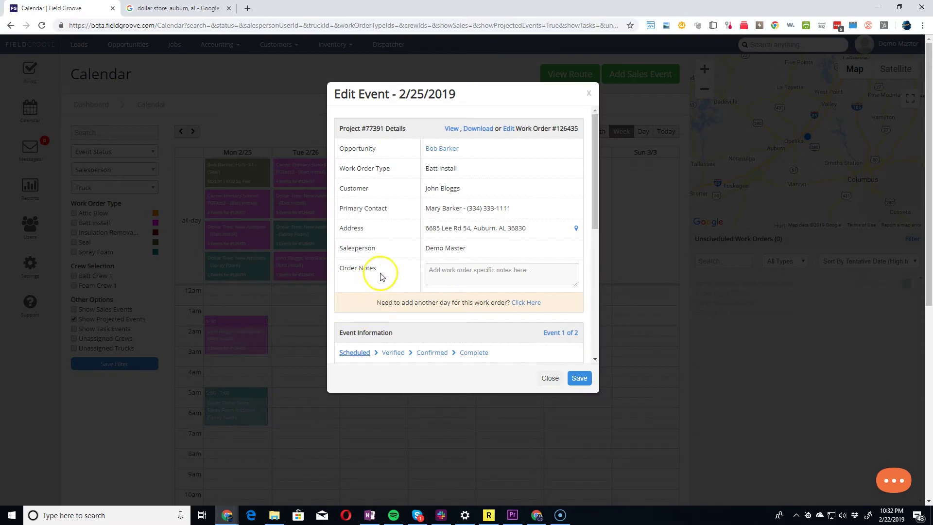
scroll(398, 271, "down", 3)
left_click(403, 282)
left_click(370, 298)
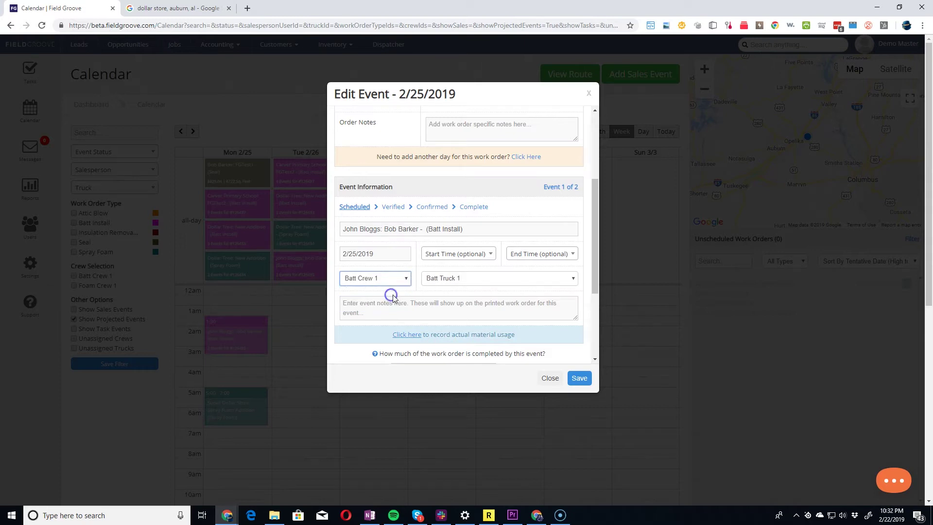
left_click(476, 284)
left_click(462, 298)
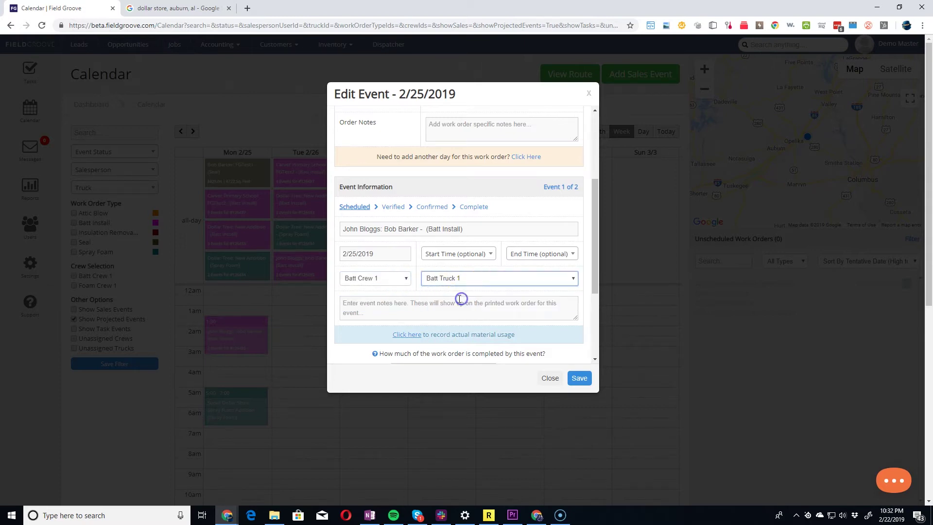
Default the event's installers to the Batt Crew 1 members, add one non-foam installer as well, and save the event.
scroll(459, 299, "down", 1)
scroll(458, 299, "down", 2)
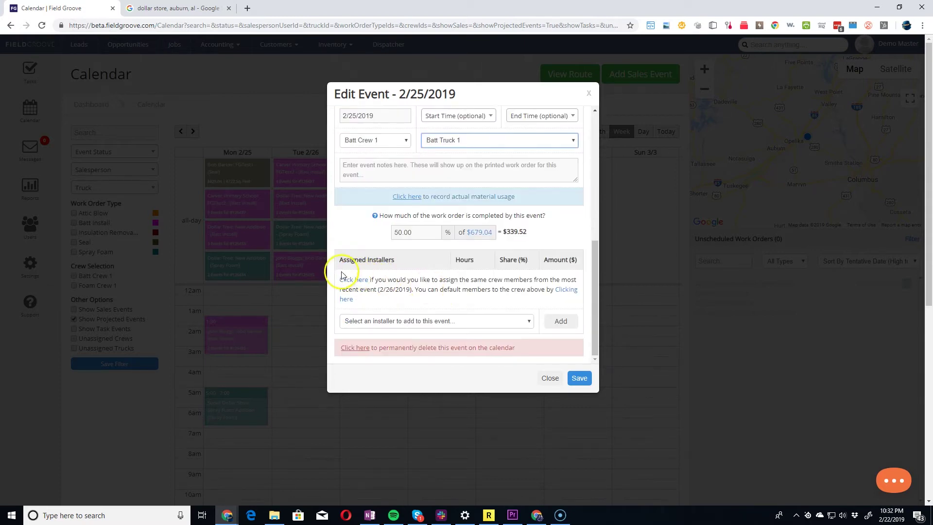
left_click(560, 291)
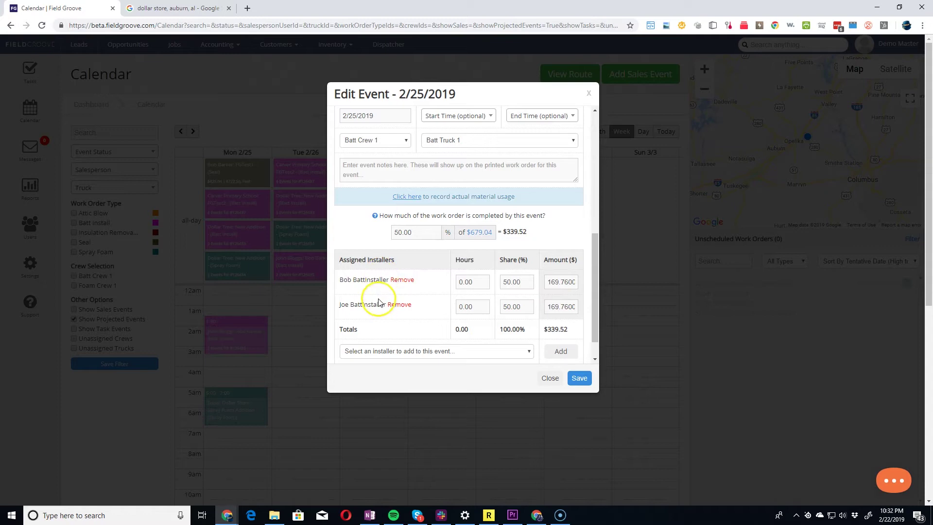
left_click(407, 351)
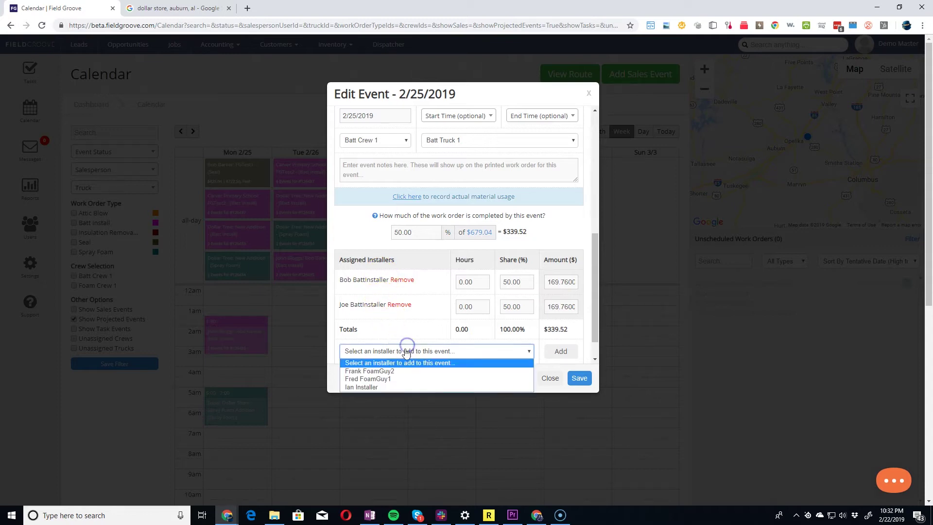
left_click(398, 387)
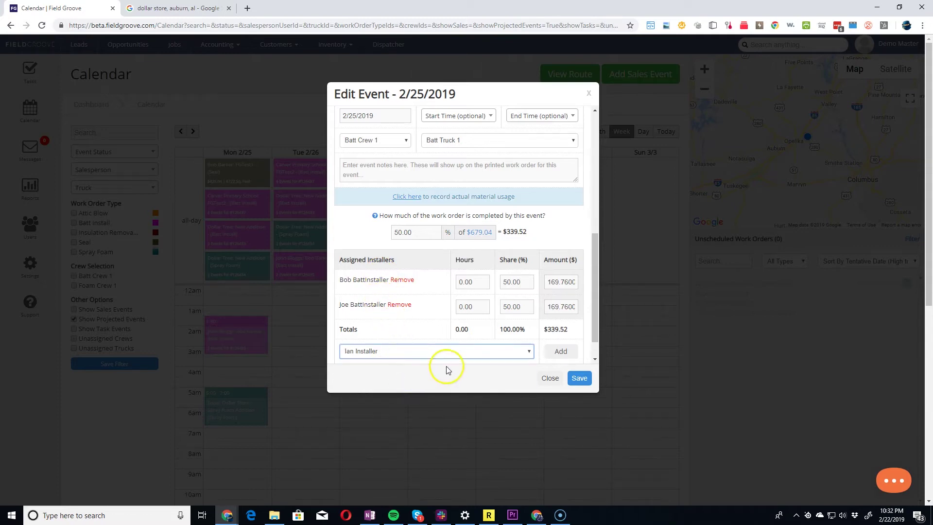
left_click(560, 351)
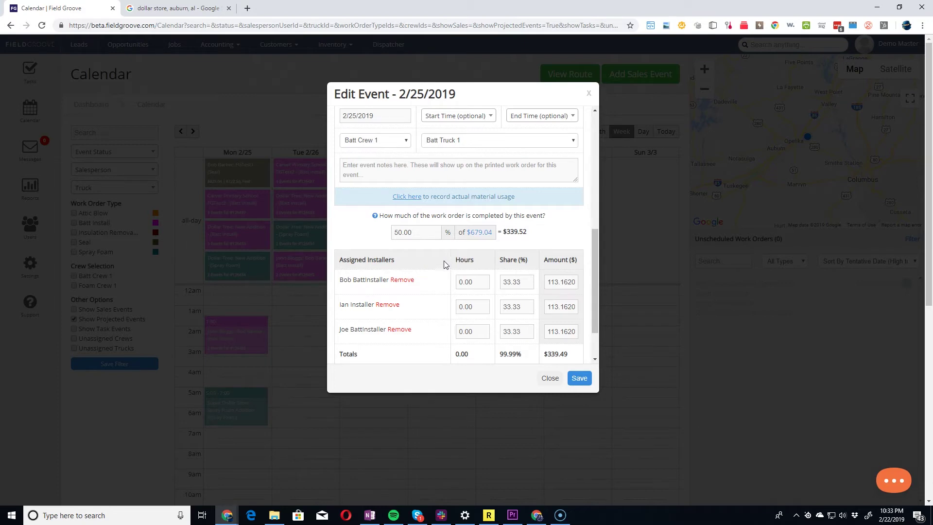
left_click(580, 378)
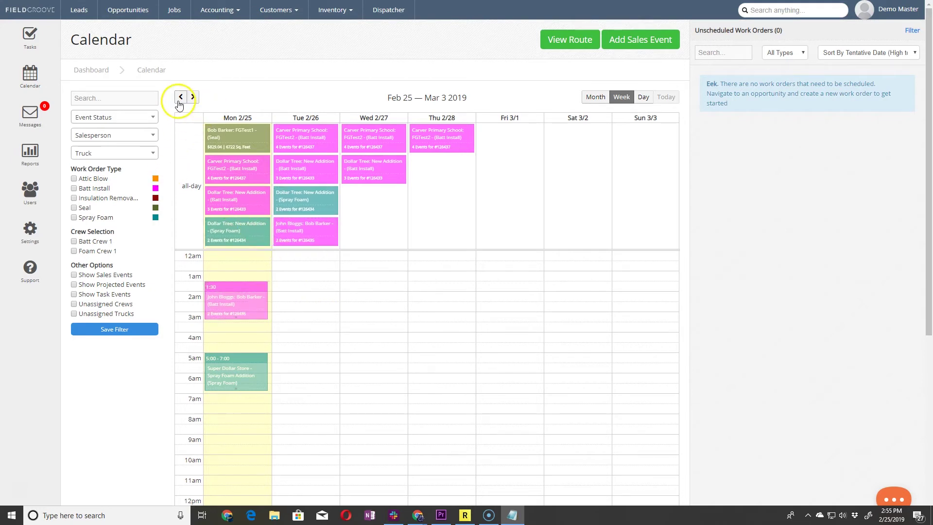
Search the calendar events for "school" and clear the search.
left_click(127, 98)
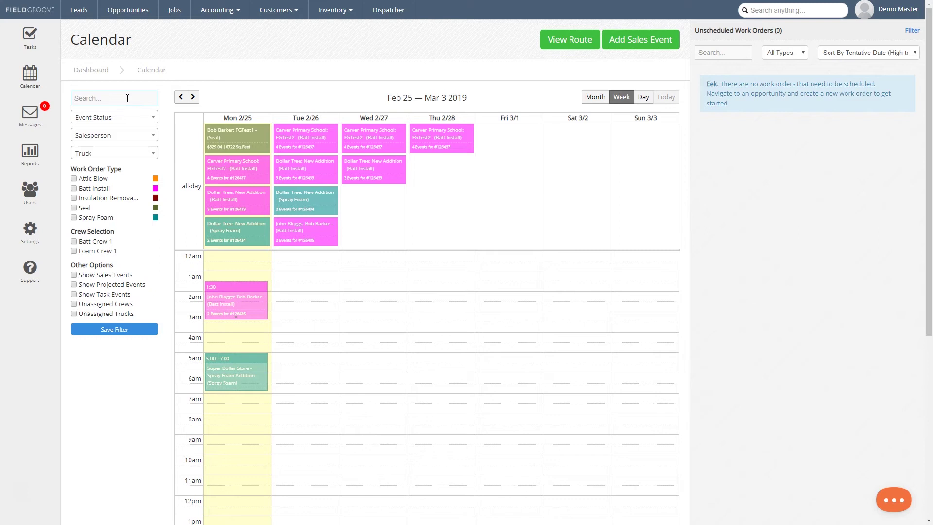
type("school")
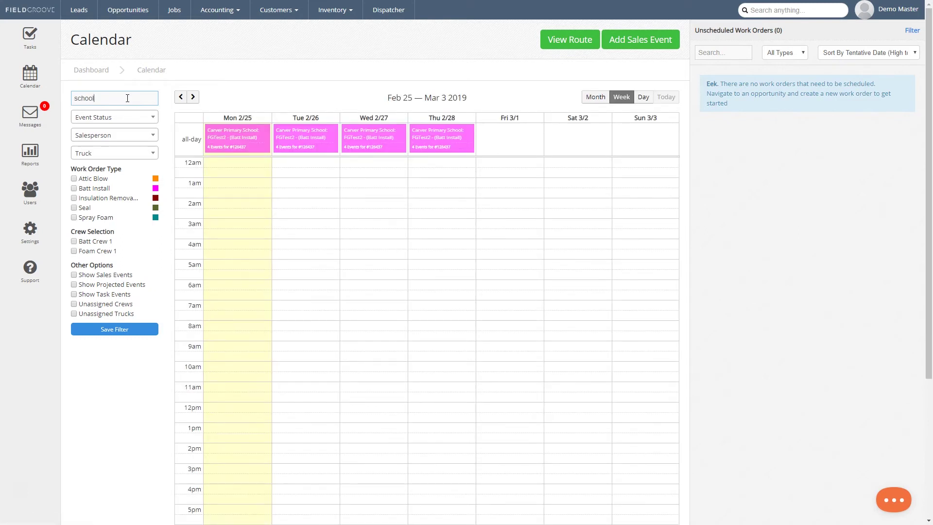
double_click(89, 97)
key("BackSpace")
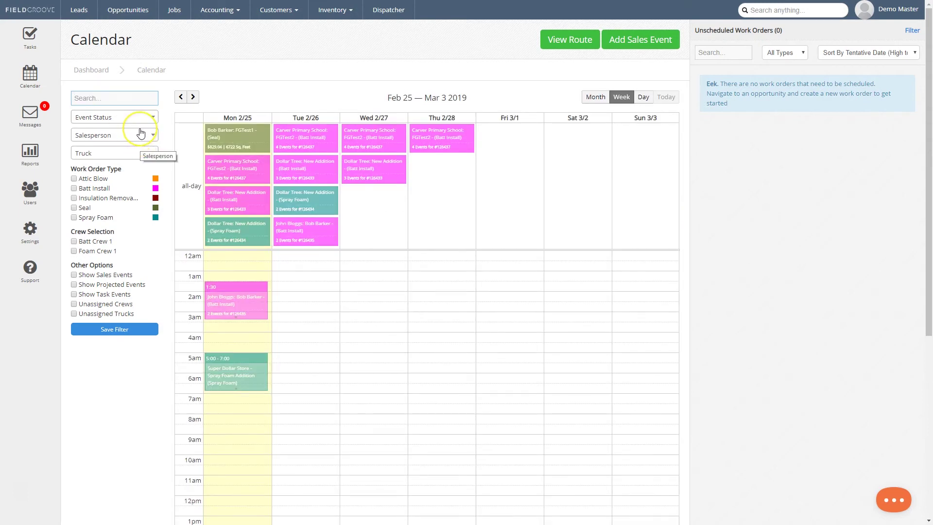
Examine the calendar's Event Status, Salesperson and Truck filter options without choosing any.
left_click(99, 119)
left_click(111, 141)
left_click(101, 154)
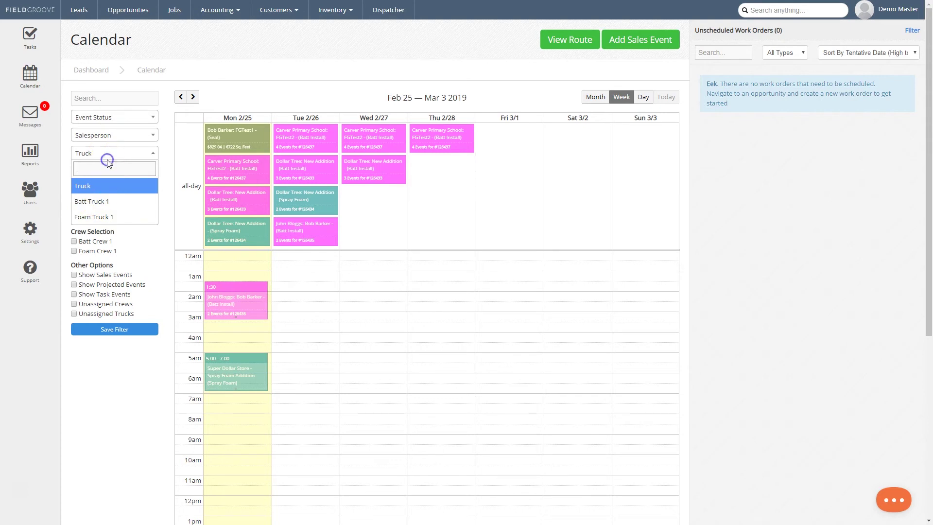
left_click(164, 154)
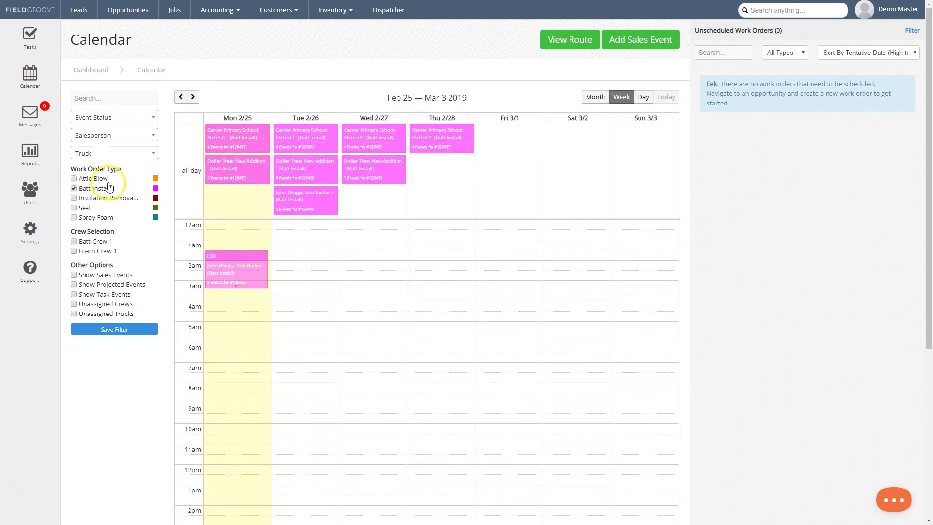
Replace the Batt Install calendar filter with Spray Foam and limit the events to unassigned trucks.
left_click(100, 190)
left_click(99, 217)
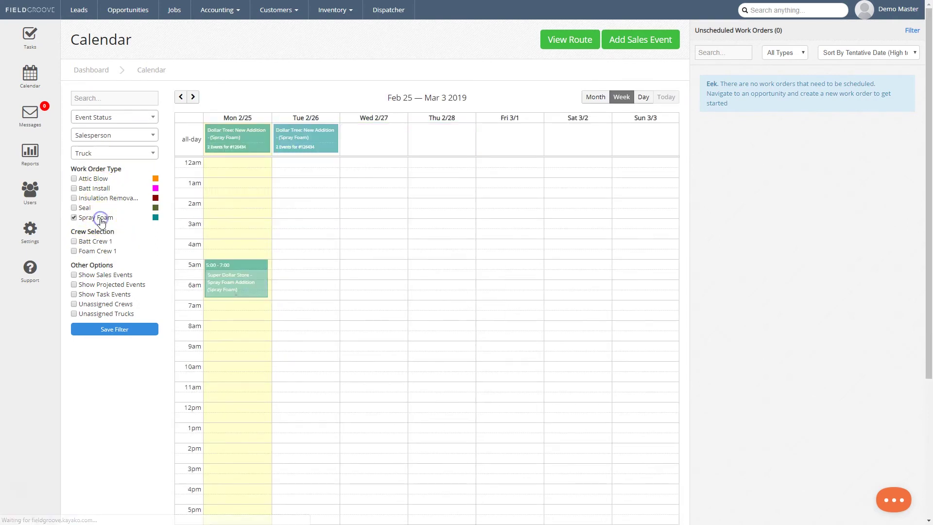
left_click(103, 315)
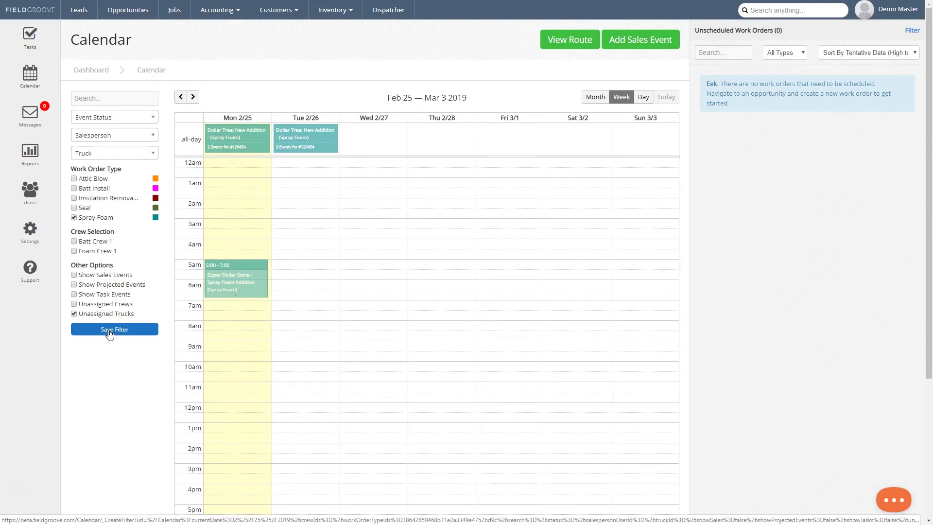
Save the current calendar filter as a private filter named "My Foam Filter".
left_click(110, 333)
left_click(431, 125)
type("My Foam Filter")
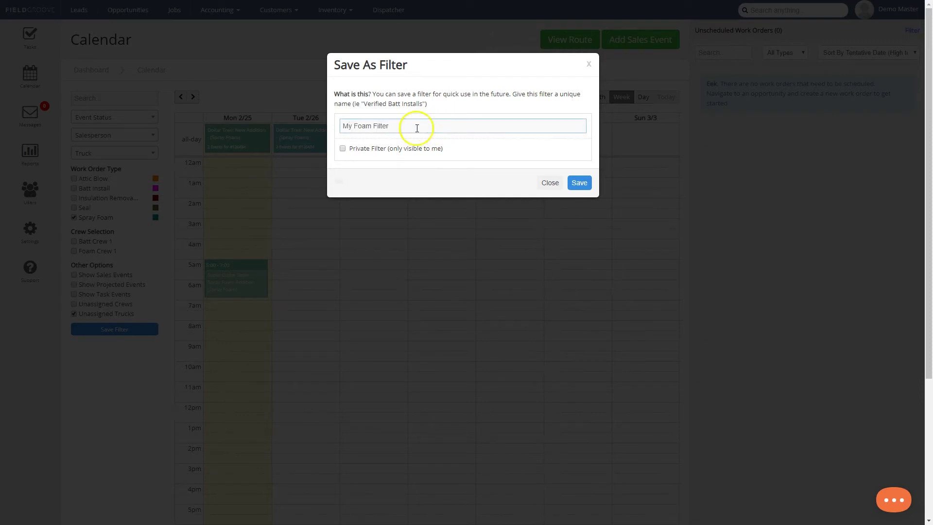
left_click(342, 149)
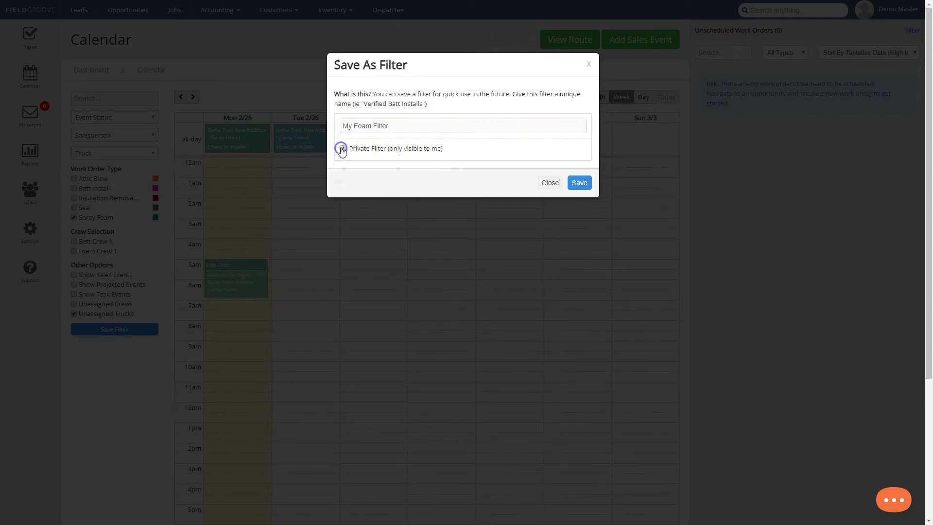
left_click(579, 183)
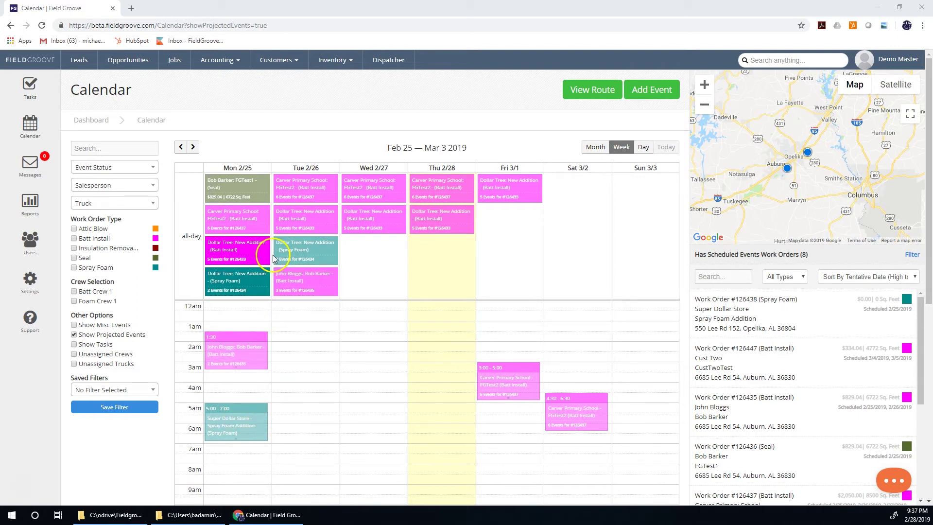
Reschedule Monday 2/25's 1:30 Batt Install event to 2:30 without cascading to future events, and save the event after reviewing its details.
left_click_drag(255, 362, 236, 378)
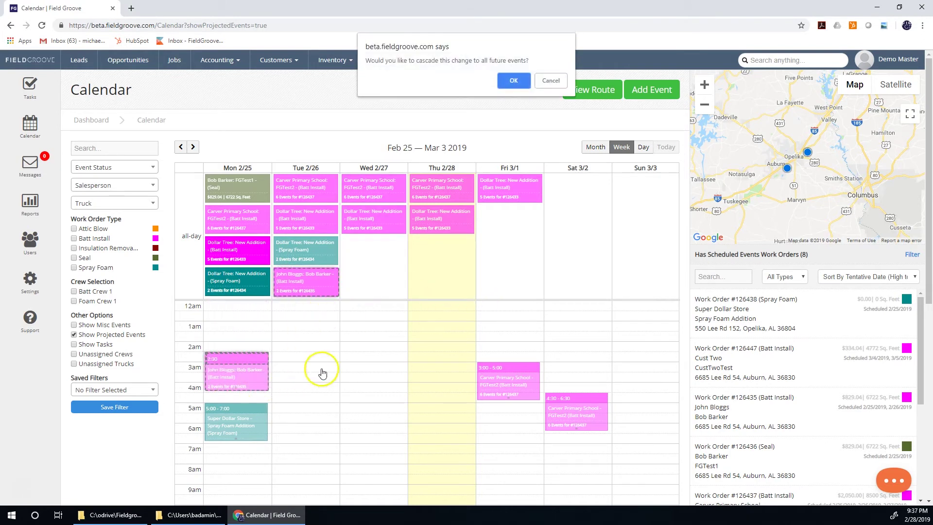
left_click(551, 81)
left_click(262, 367)
scroll(544, 286, "down", 5)
scroll(554, 278, "up", 2)
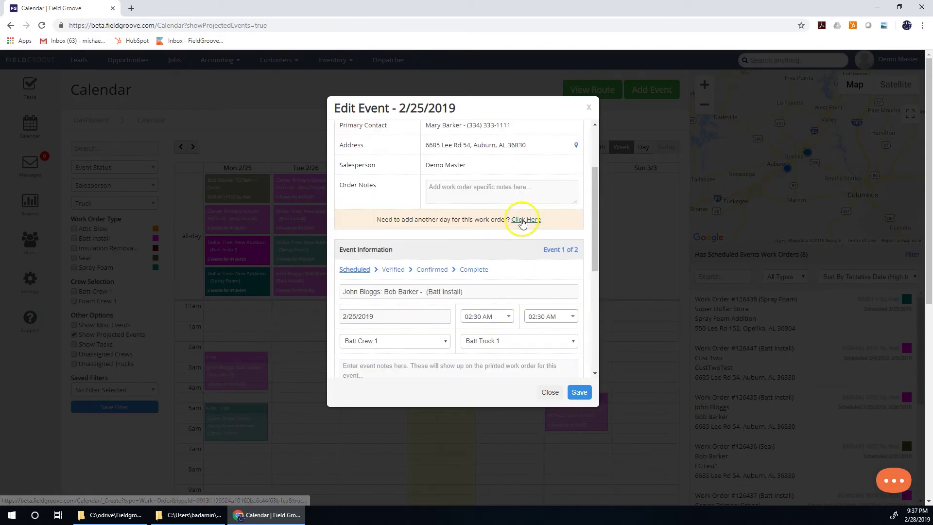
left_click(580, 391)
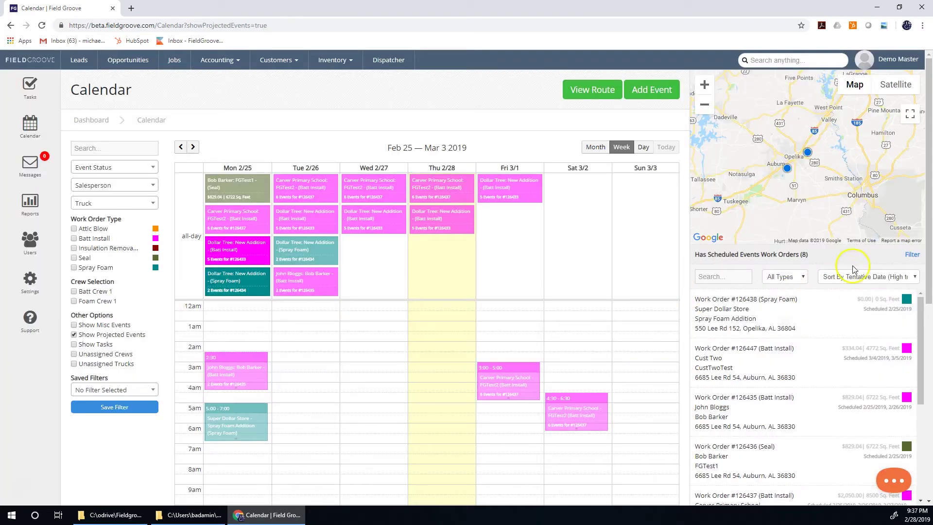
Adjust the work order list's status filter and schedule the Super Dollar Store Spray Foam work order on Saturday 3/2 from 12:30 to 2:30.
left_click(911, 256)
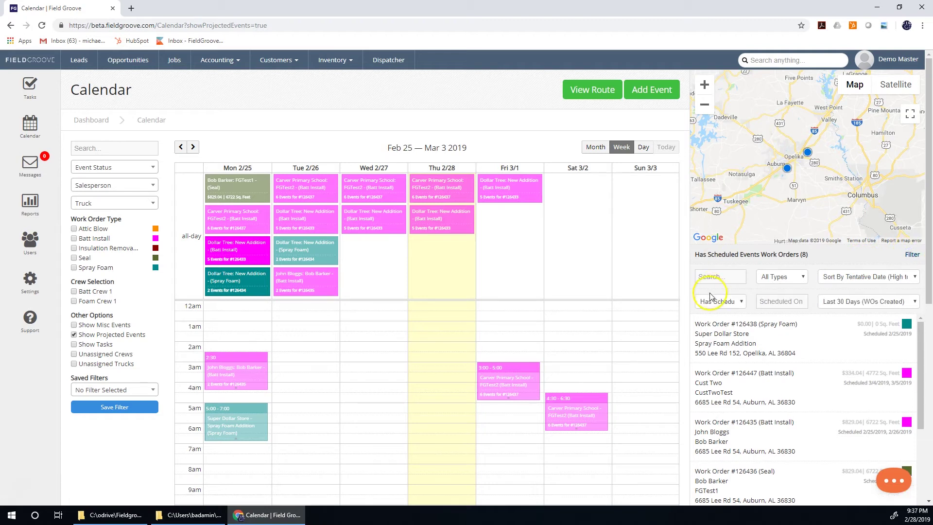
left_click(724, 301)
left_click(719, 322)
left_click_drag(715, 345, 574, 316)
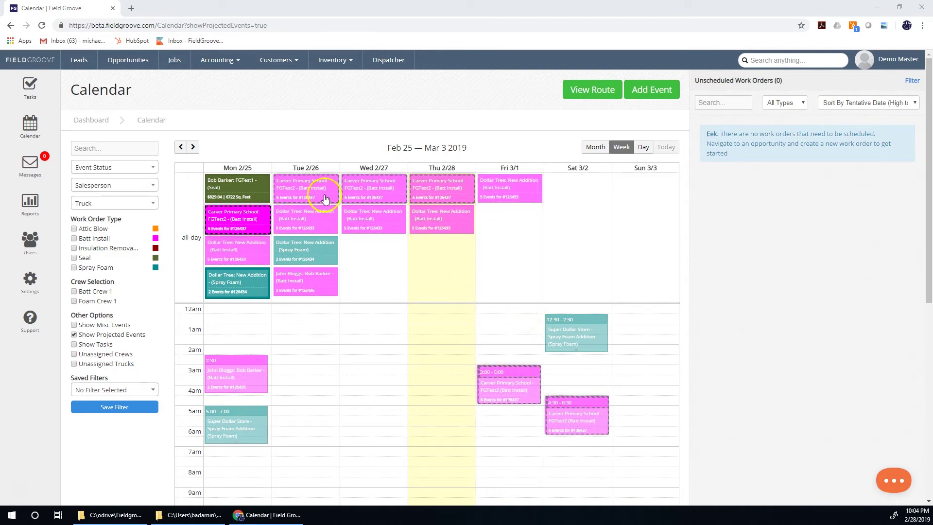
Examine the Scheduled, Verified, Confirmed and Complete statuses of the 2/25 Carver Primary School Batt Install event, and close it without saving.
left_click(225, 219)
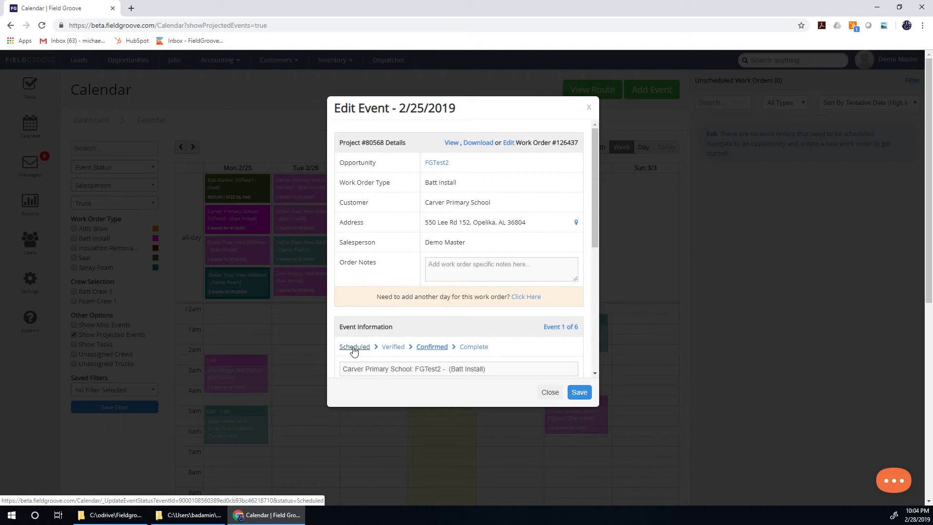
left_click(389, 348)
left_click(432, 347)
left_click(472, 347)
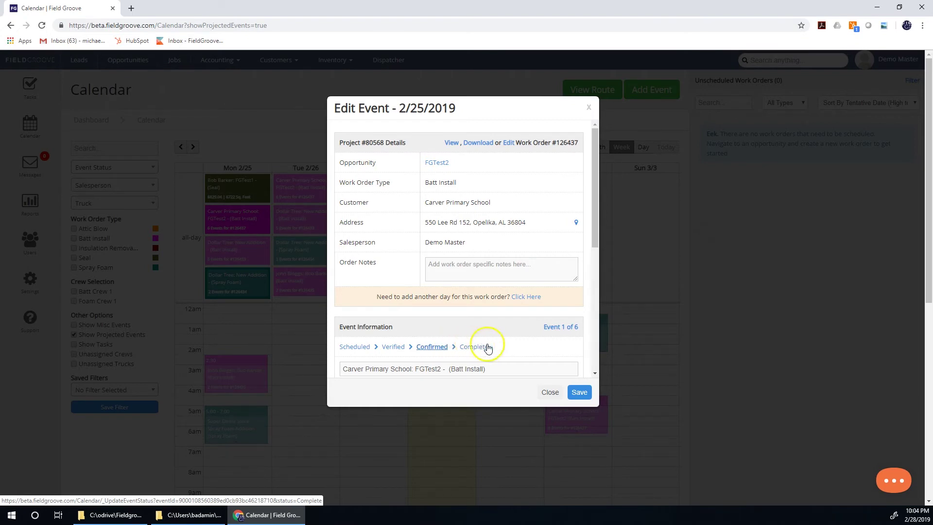
left_click(550, 393)
Open the work order types in the account settings.
left_click(31, 282)
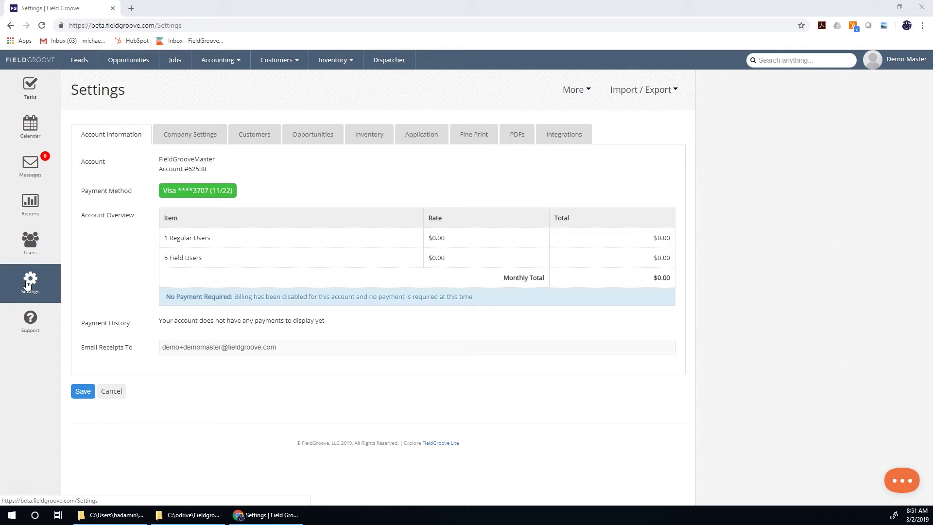
left_click(578, 97)
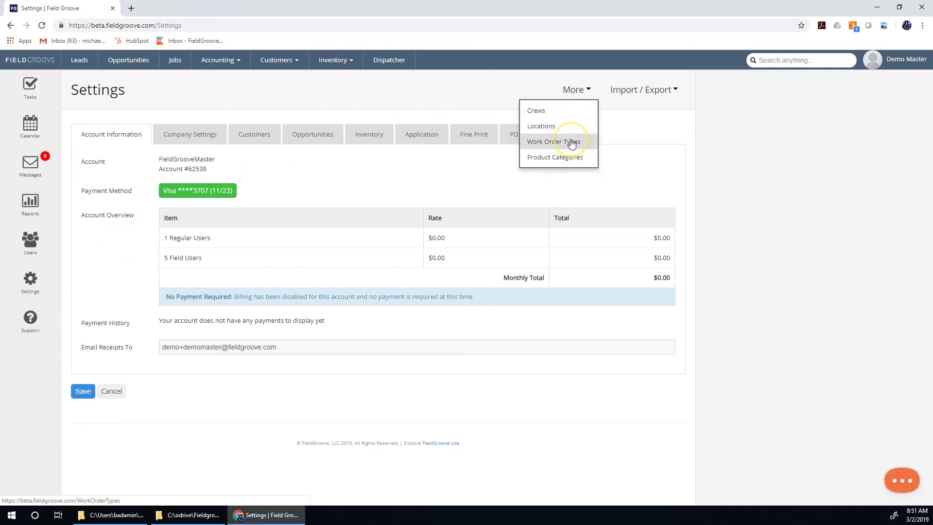
left_click(573, 143)
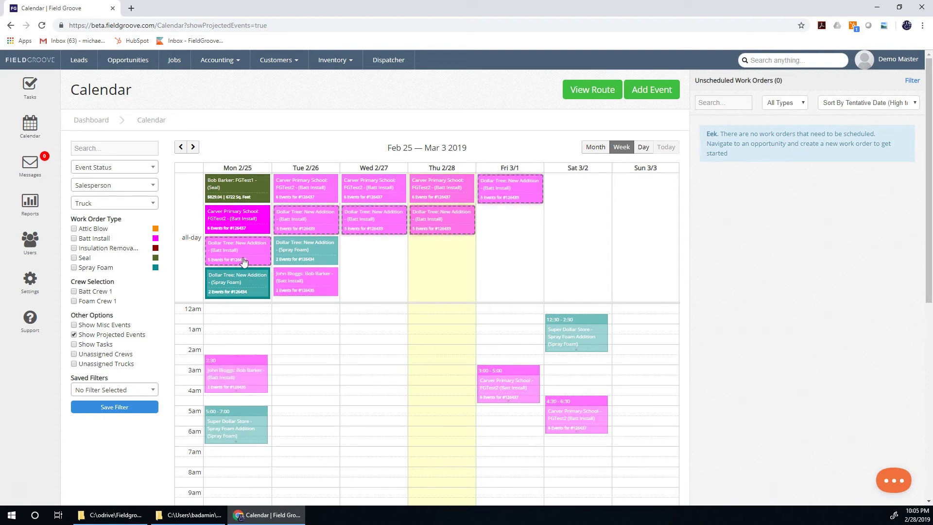
Filter the calendar to Scheduled events and check the status of Monday 2/25's Dollar Tree Batt Install event.
left_click(138, 168)
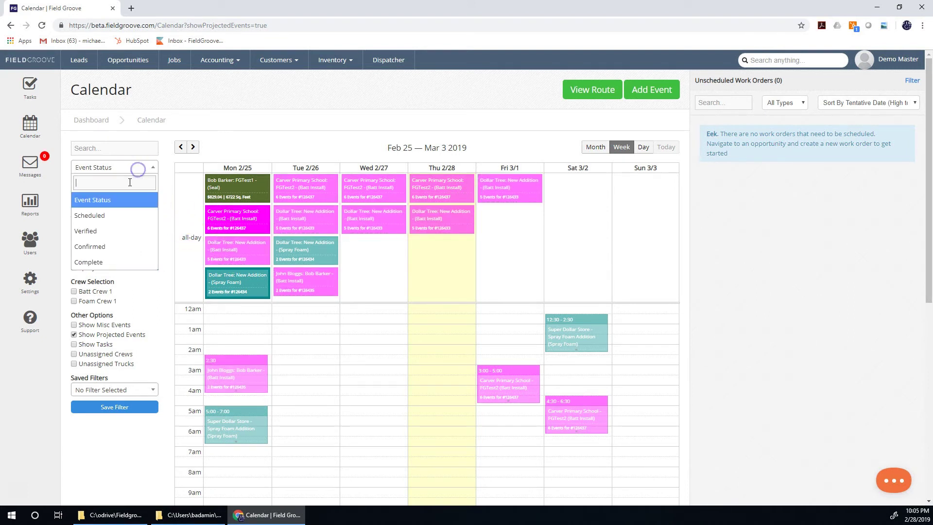
left_click(119, 216)
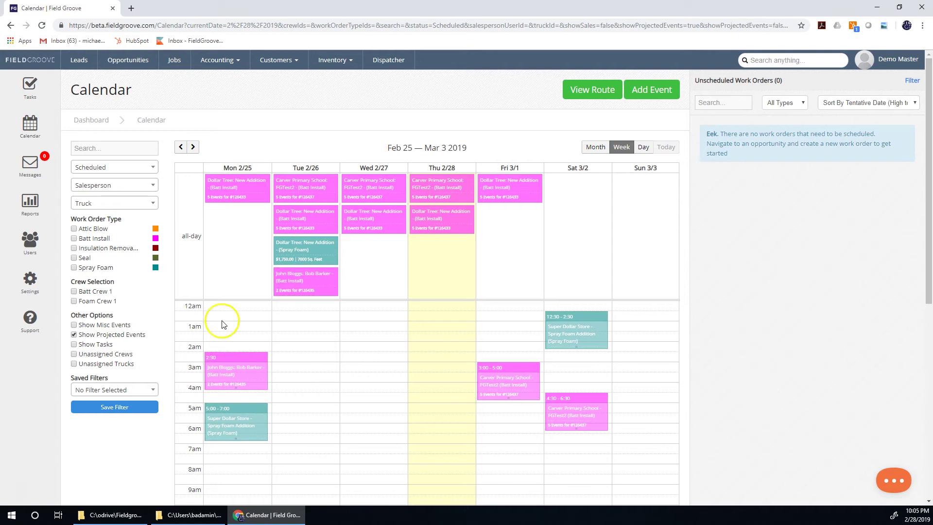
left_click(229, 192)
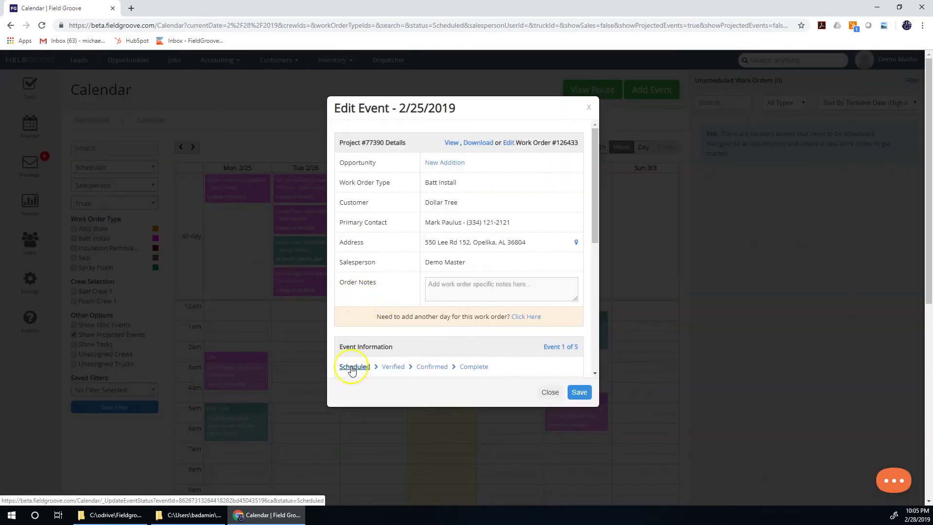
left_click(550, 391)
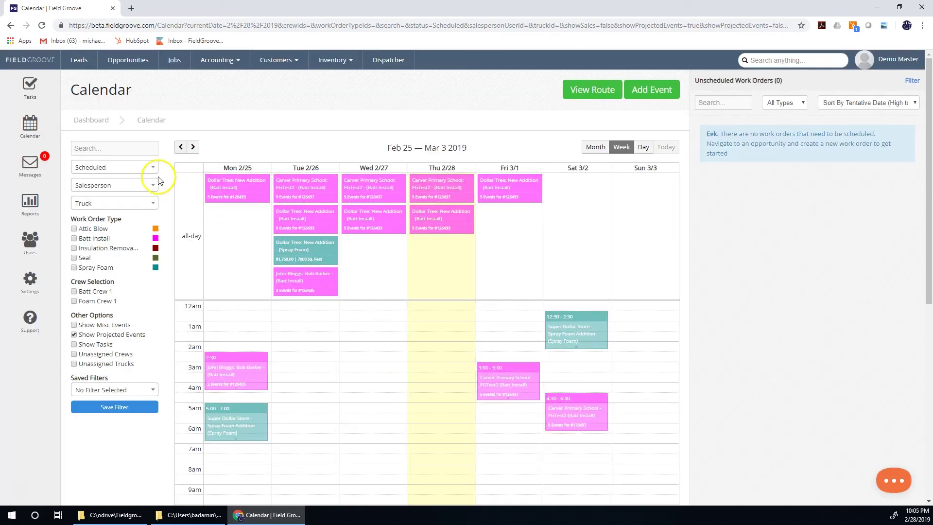
Clear the event status filter and check the status of Monday 2/25's Dollar Tree Spray Foam event.
left_click(142, 168)
left_click(127, 201)
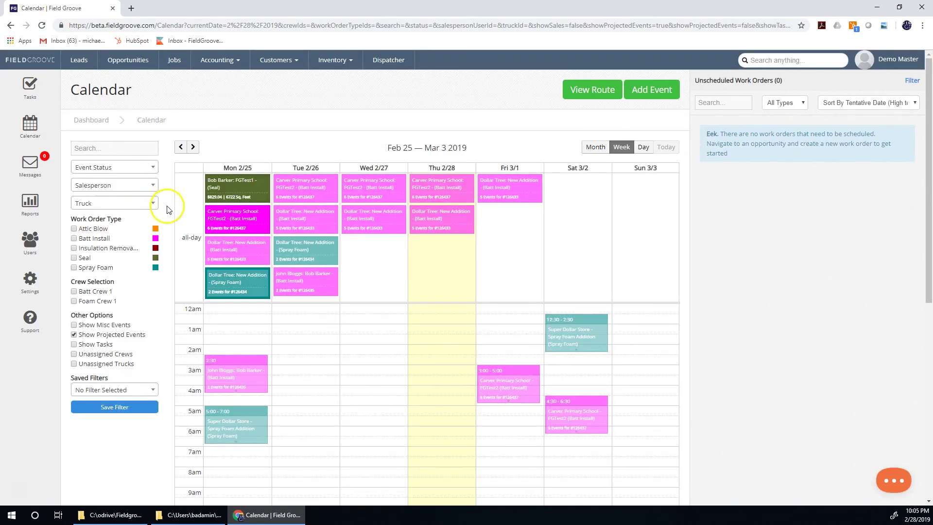
left_click(232, 282)
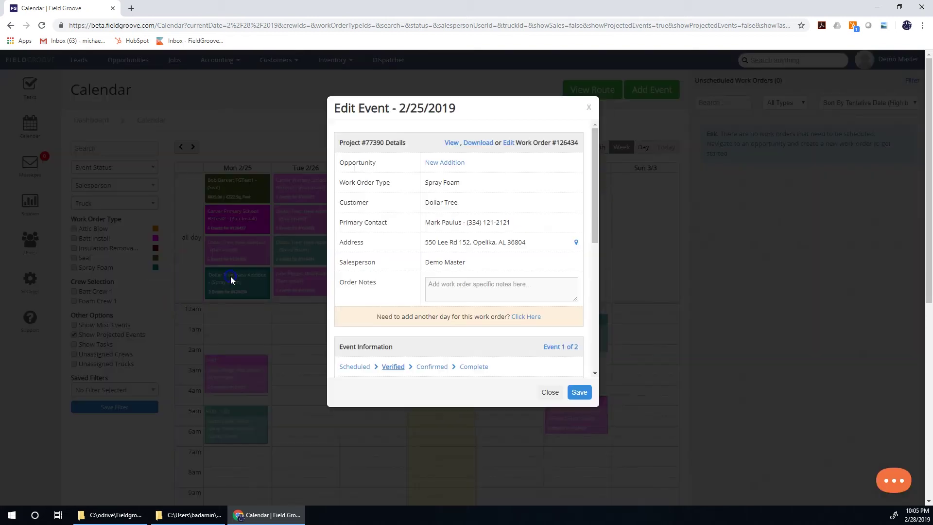
left_click(544, 392)
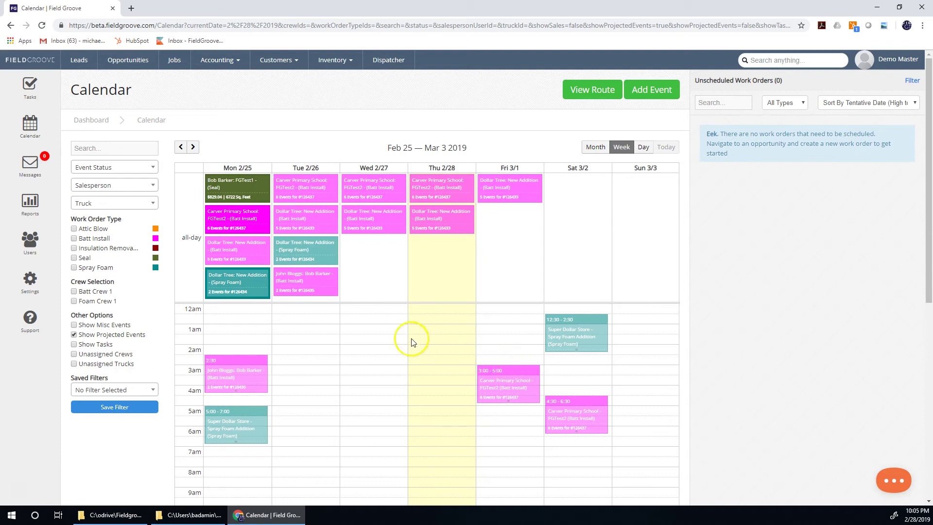
Open the Dispatcher for 2/25/2019 and examine its list of work orders with confirmed events.
left_click(235, 199)
left_click(236, 274)
left_click(384, 62)
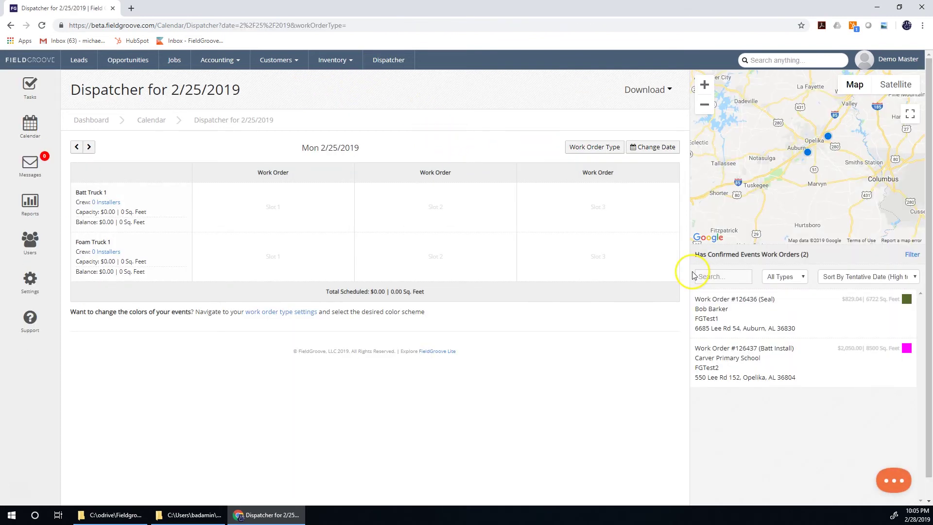
mouse_move(707, 304)
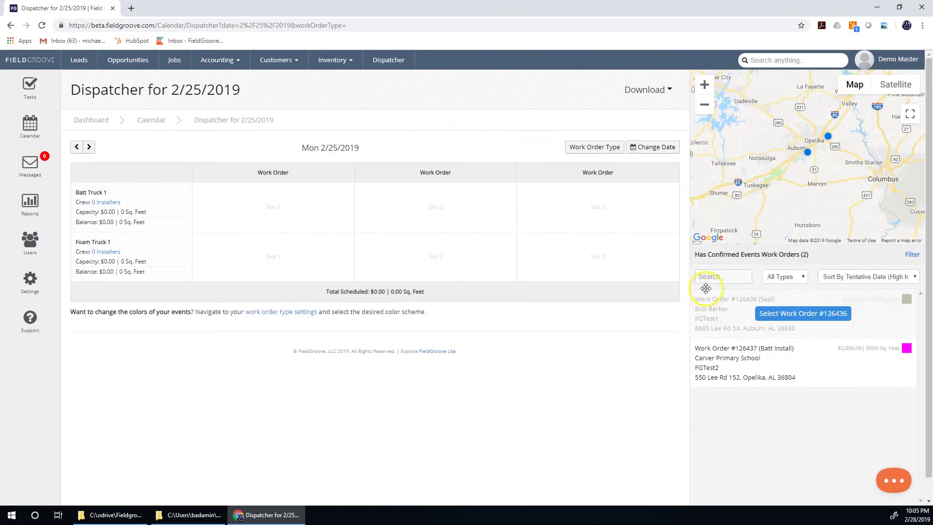
left_click(795, 323)
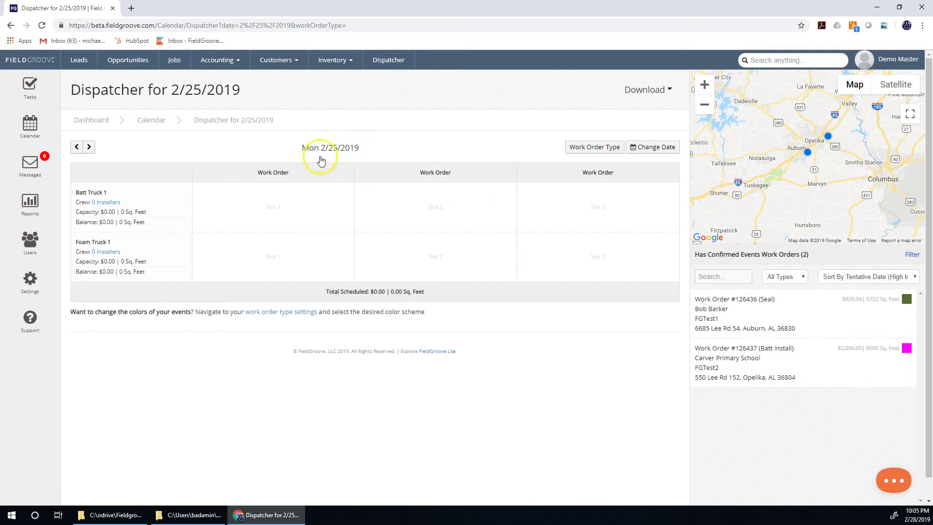
Return to the calendar and assign Batt Crew 1 with Batt Truck 1 to the 2/25 Carver Primary School Batt Install event.
left_click(30, 125)
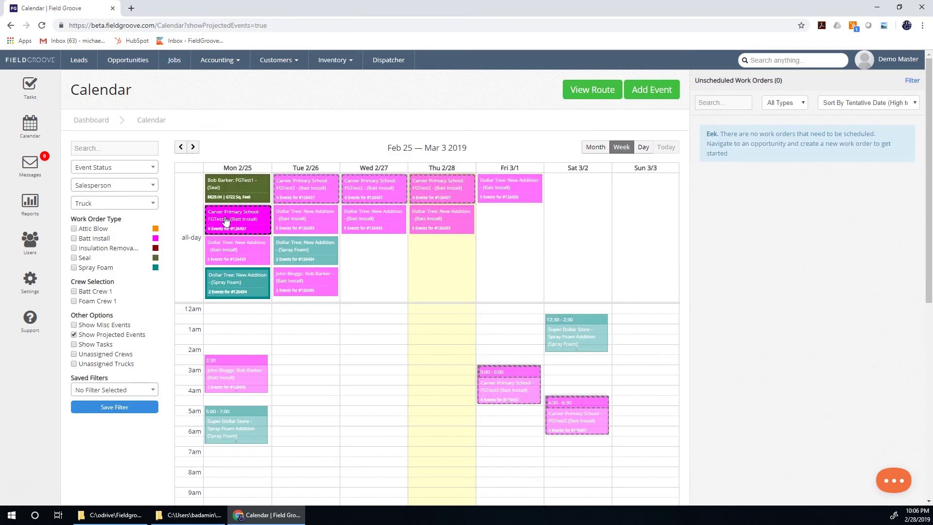
left_click(225, 220)
left_click(372, 272)
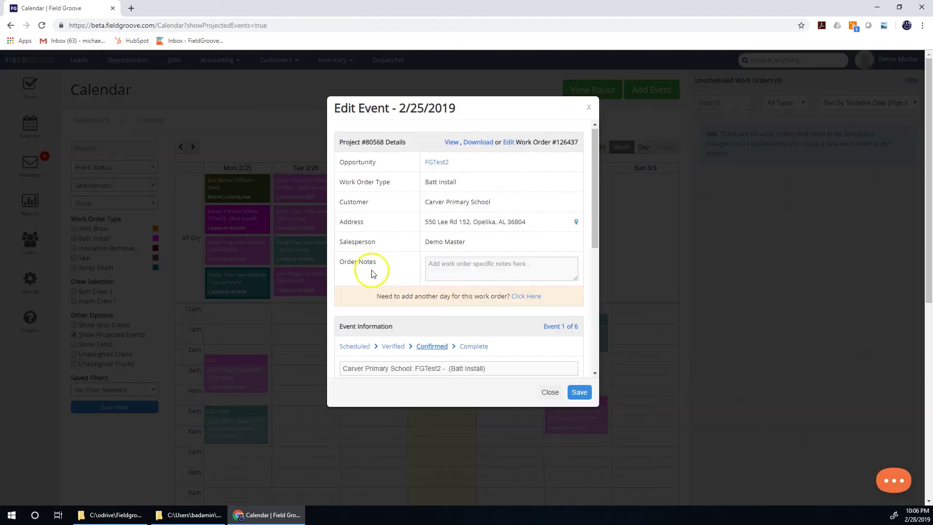
scroll(372, 274, "down", 3)
scroll(371, 224, "up", 1)
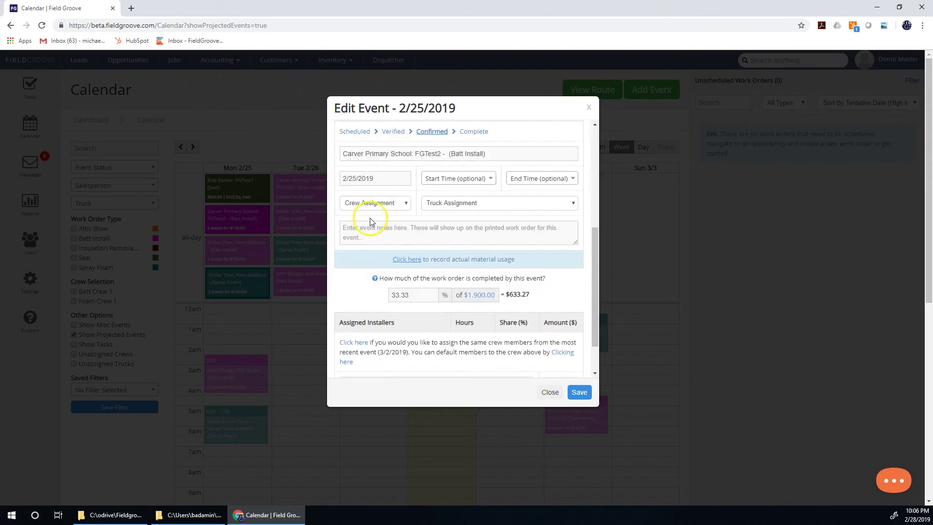
left_click(406, 203)
left_click(398, 222)
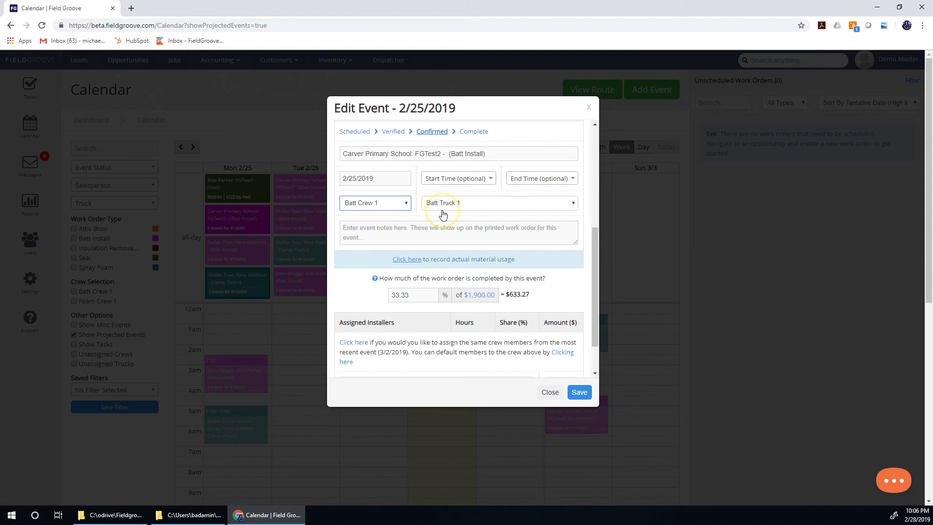
Default the Carver Primary School event's installers to the Batt Crew 1 members and save the event.
scroll(454, 256, "down", 1)
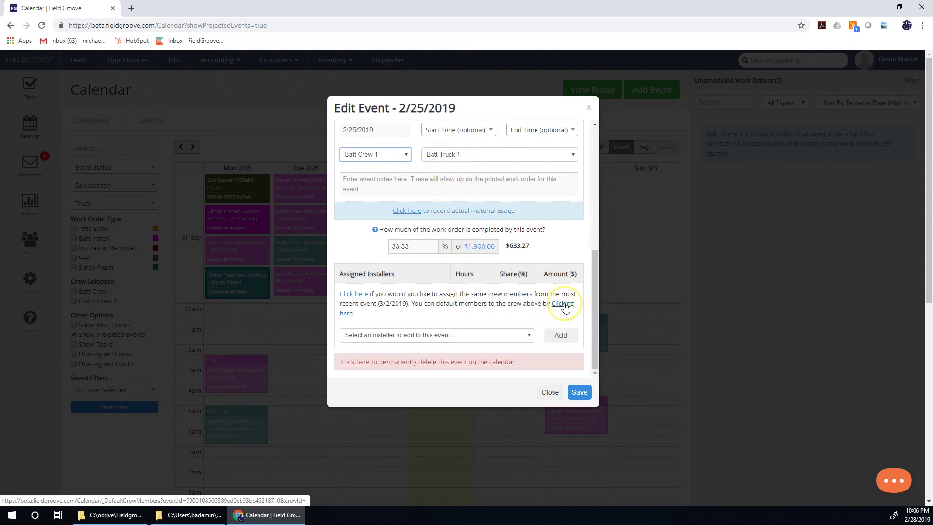
left_click(563, 305)
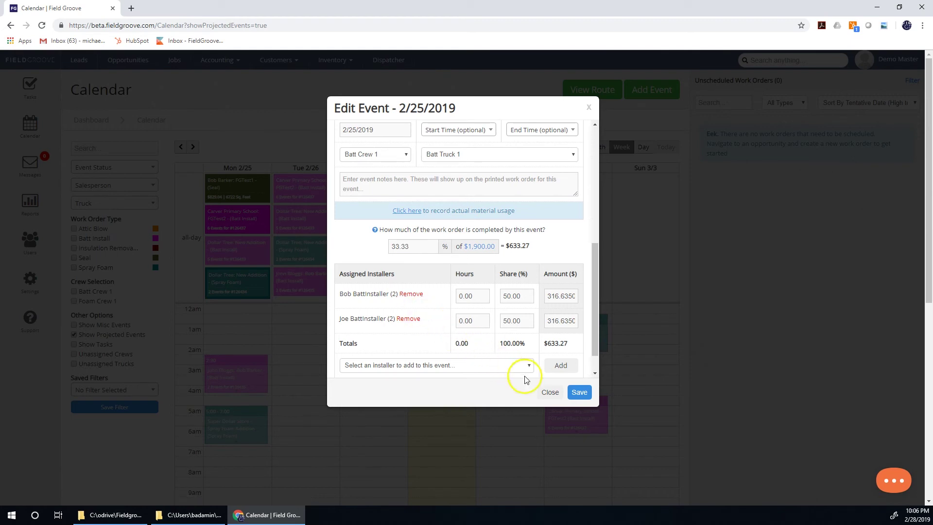
left_click(558, 395)
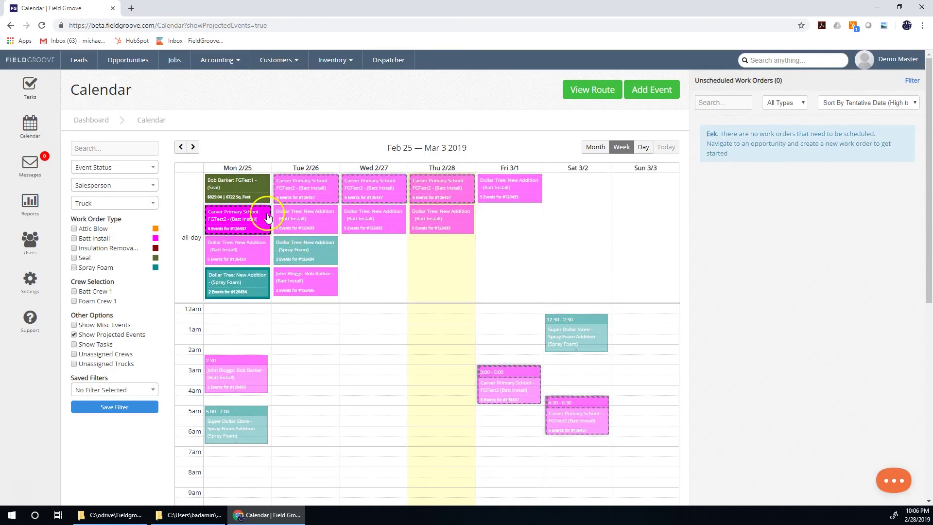
Assign Foam Crew 1, its members and Foam Truck 1 to the 2/25 FGTest1 Seal event, and save the event.
left_click(241, 193)
scroll(369, 272, "down", 2)
left_click(382, 320)
left_click(362, 349)
scroll(428, 348, "down", 3)
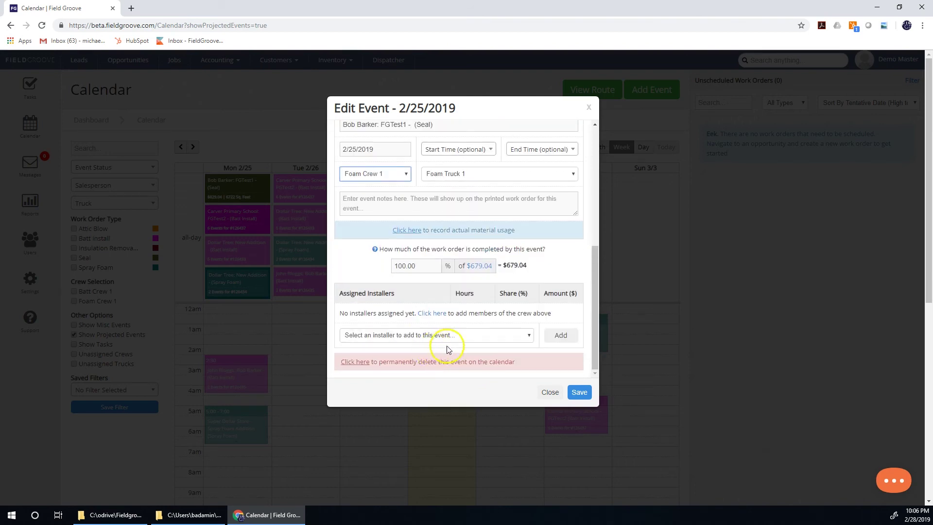
left_click(577, 393)
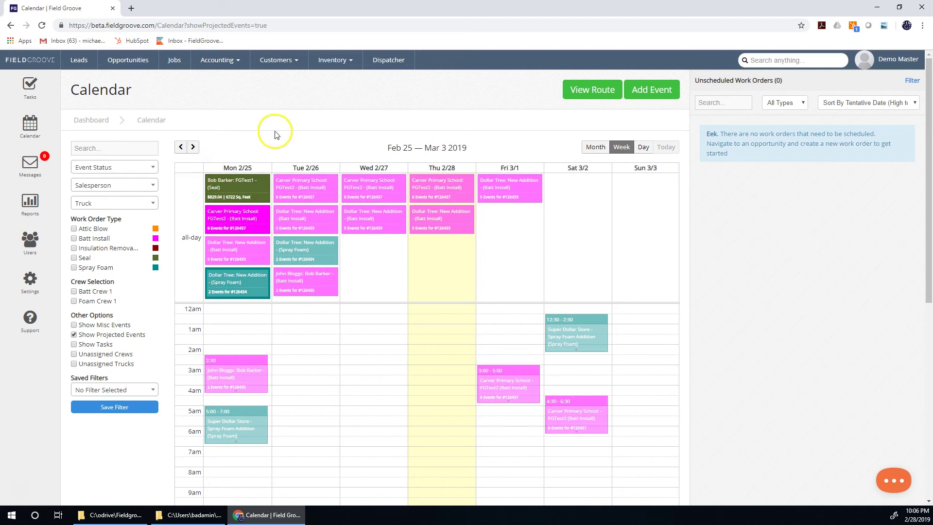
Set the Dispatcher date to 2/25/2019 and review the work orders assigned to Batt Truck 1 and Foam Truck 1.
left_click(389, 61)
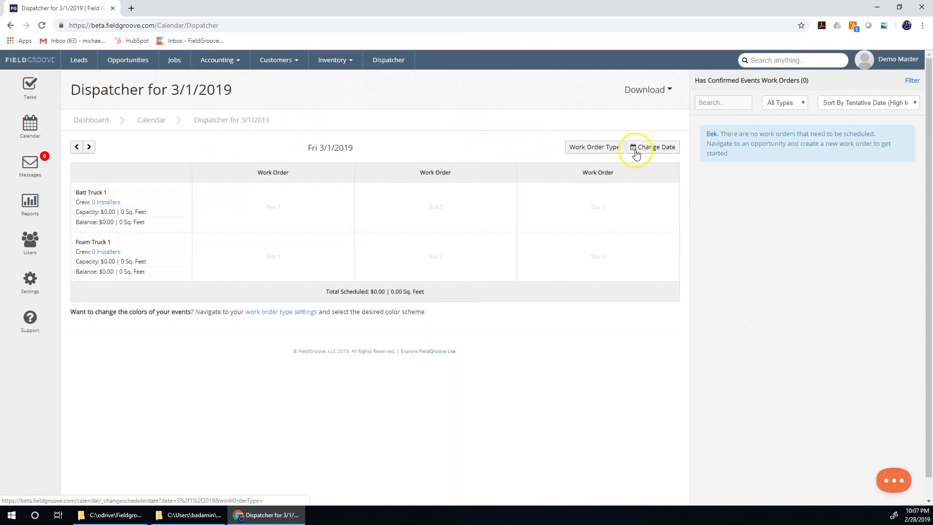
left_click(636, 150)
left_click(635, 241)
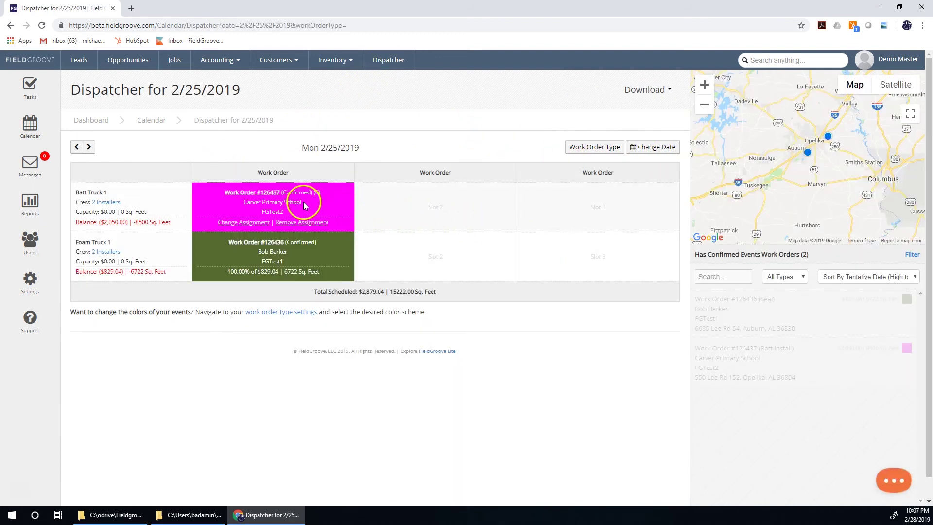
mouse_move(308, 264)
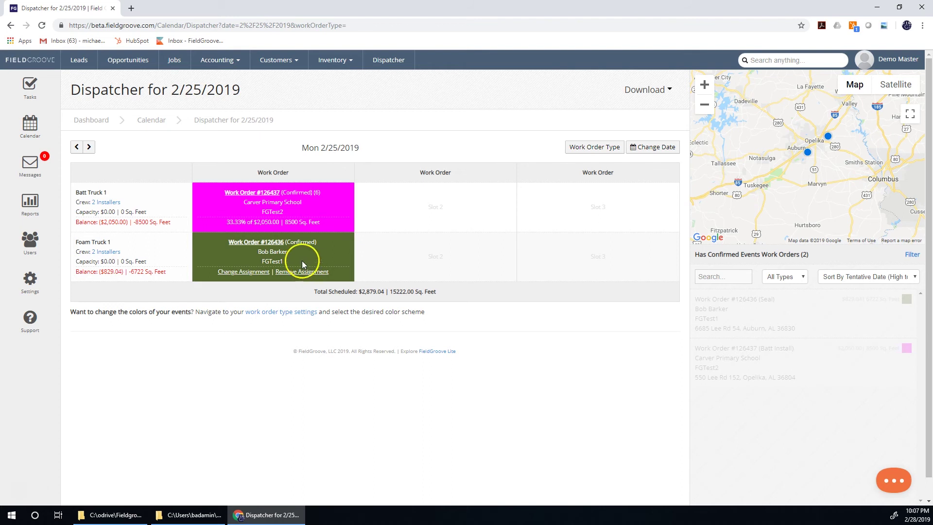
Return to the calendar and mark the 2/25 Dollar Tree Batt Install and Spray Foam events as Confirmed.
left_click(35, 133)
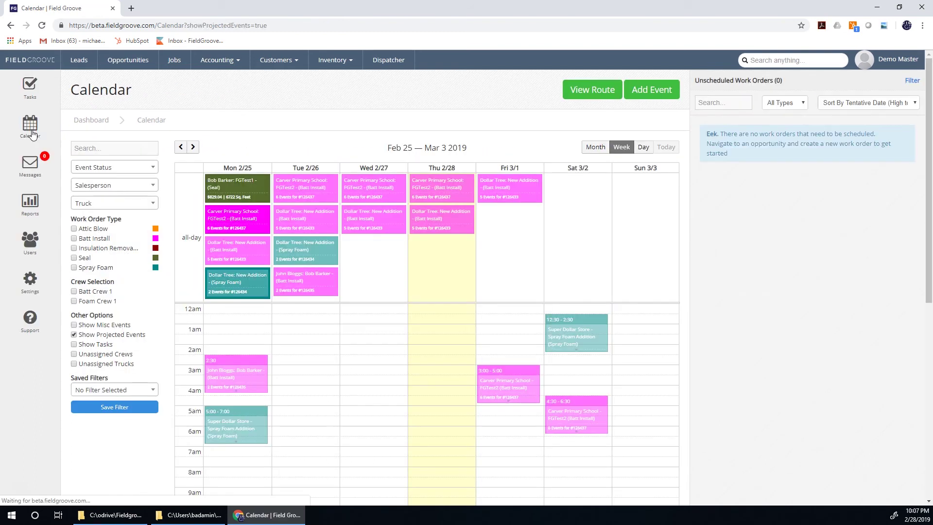
left_click(223, 249)
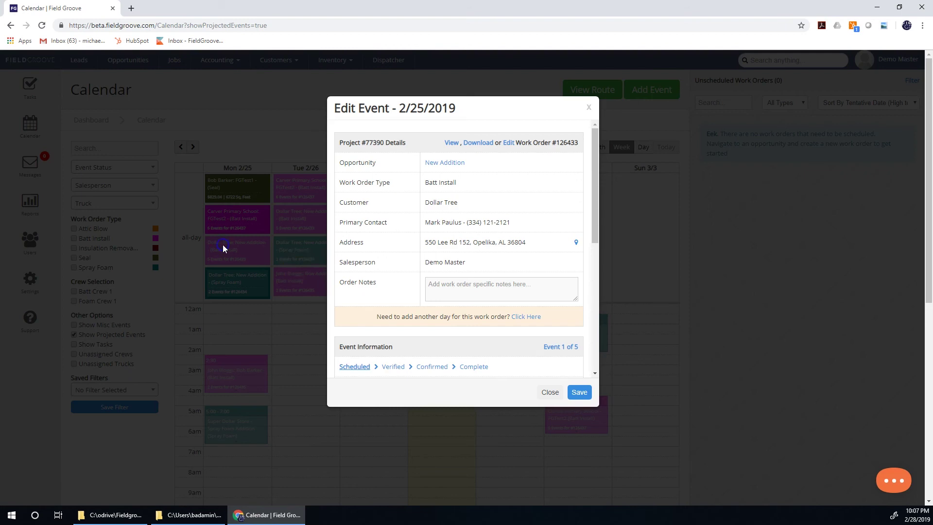
left_click(428, 367)
left_click(579, 393)
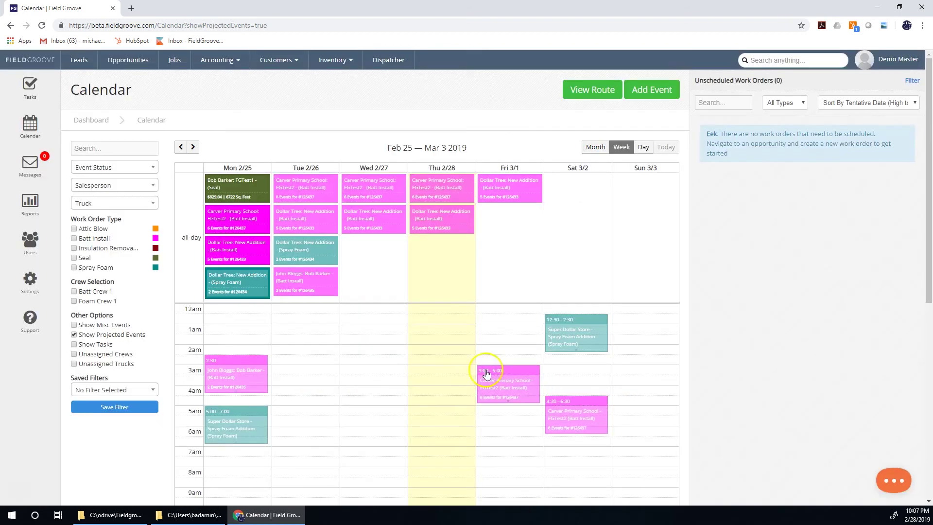
left_click(238, 283)
left_click(430, 367)
left_click(549, 392)
Mark the 2/25 Batt Install event at 2:30 and the Super Dollar Store Spray Foam event at 5:00 as Confirmed.
left_click(242, 380)
left_click(427, 367)
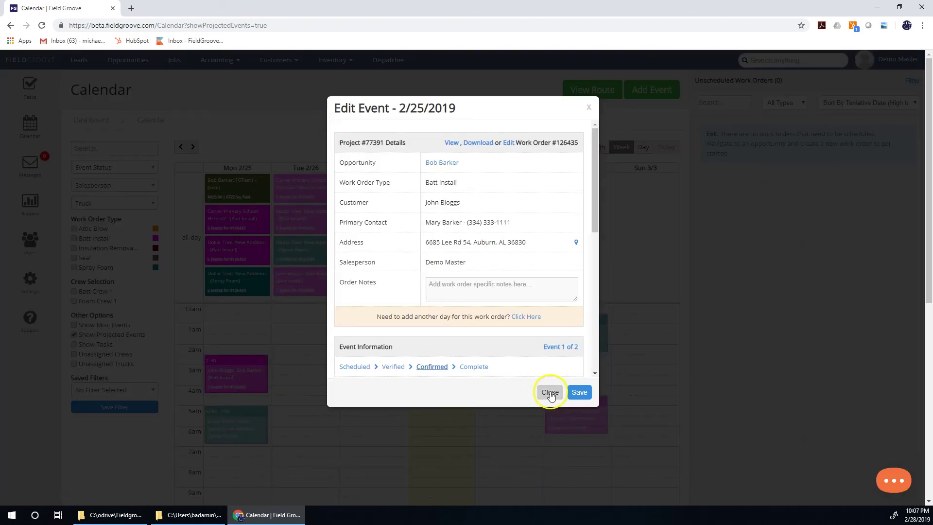
left_click(549, 392)
left_click(238, 424)
left_click(432, 347)
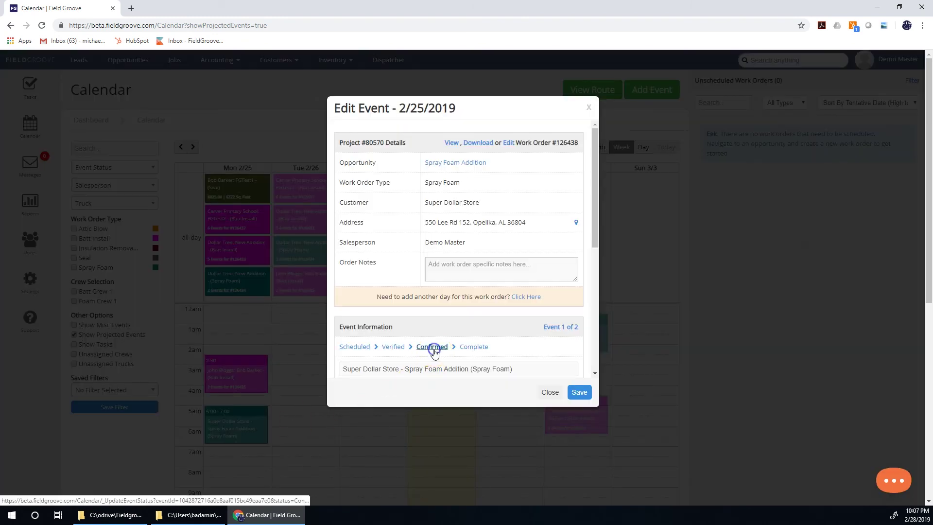
left_click(548, 391)
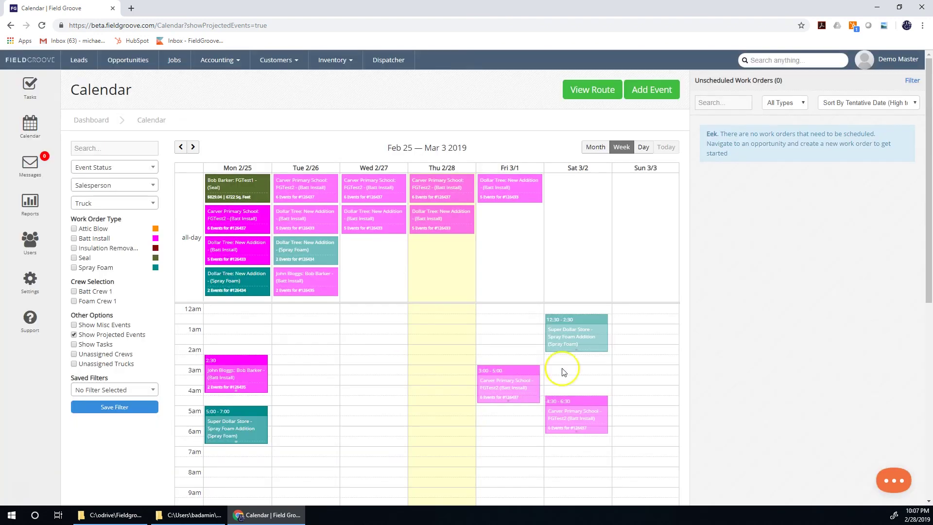
Open the Dispatcher for 2/25/2019 and assign the Dollar Tree Batt Install and Spray Foam work orders to Batt Truck 1.
left_click(385, 62)
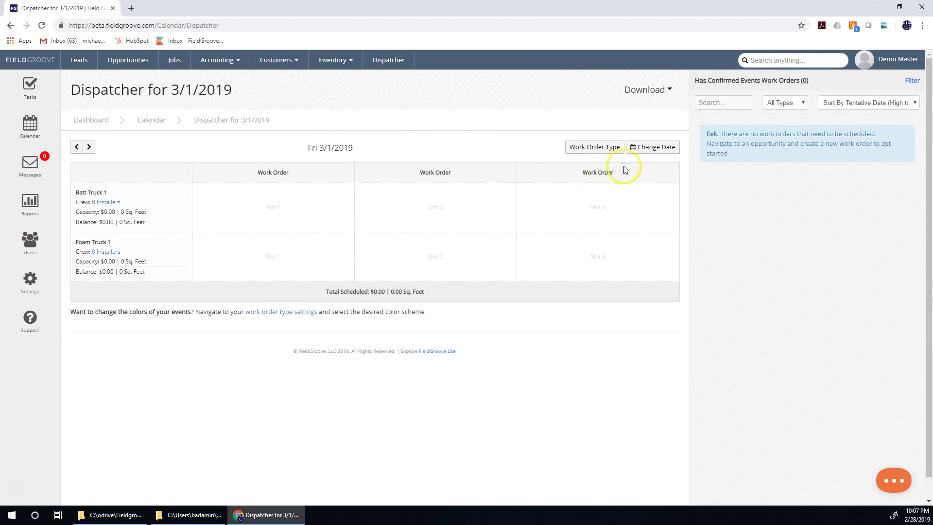
left_click(647, 147)
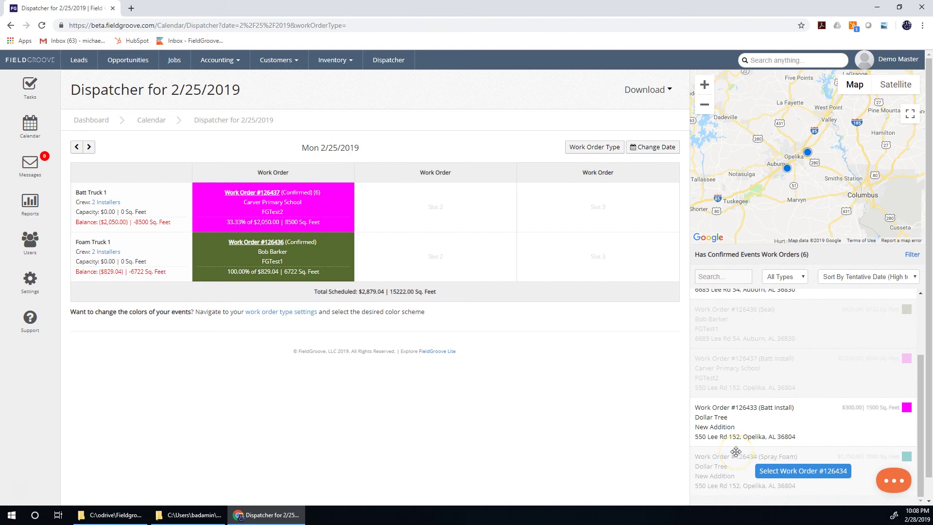
mouse_move(725, 429)
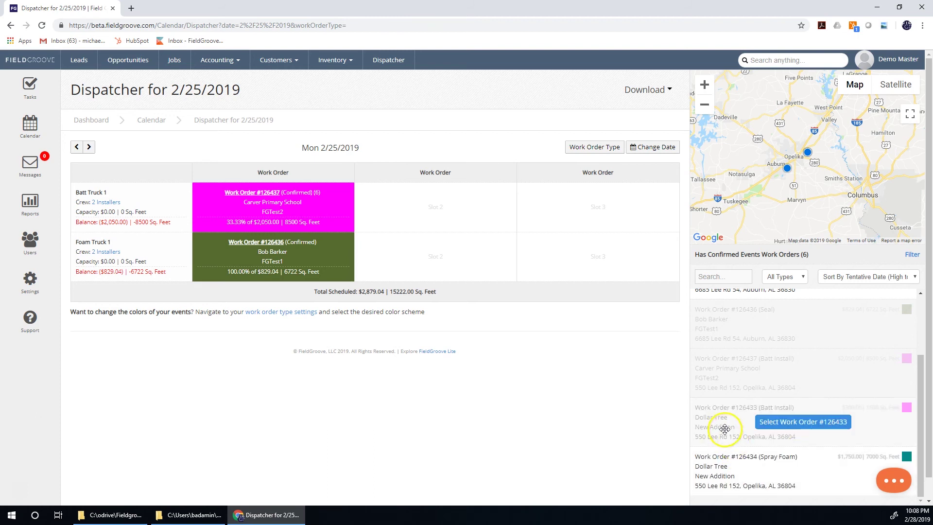
left_click(784, 426)
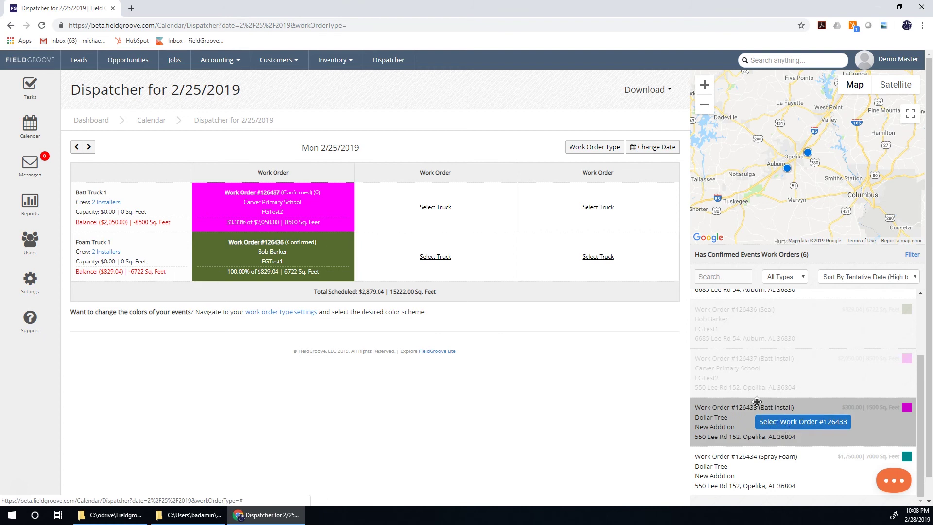
left_click(436, 207)
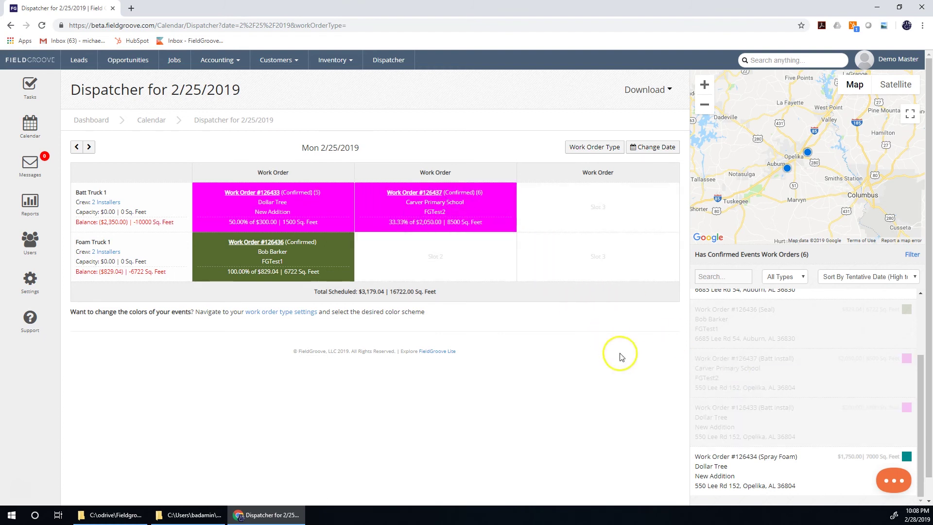
left_click(771, 470)
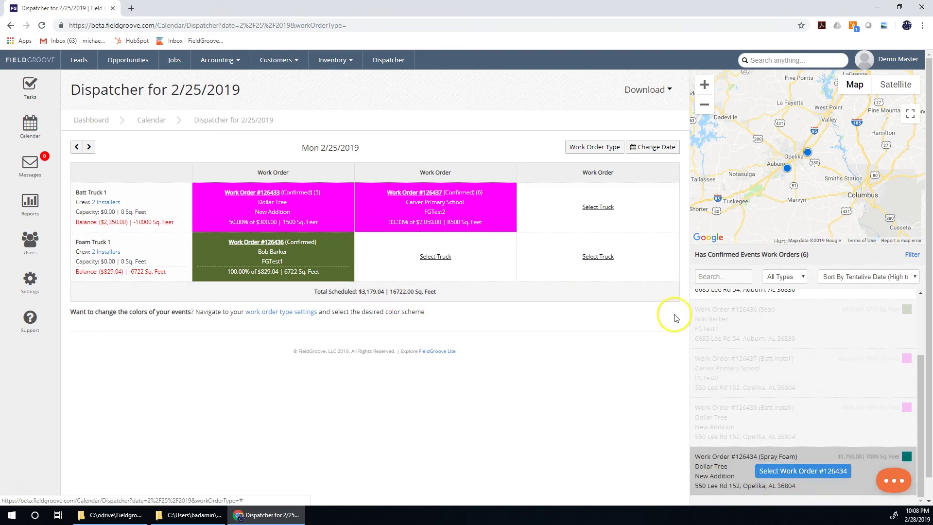
left_click(598, 207)
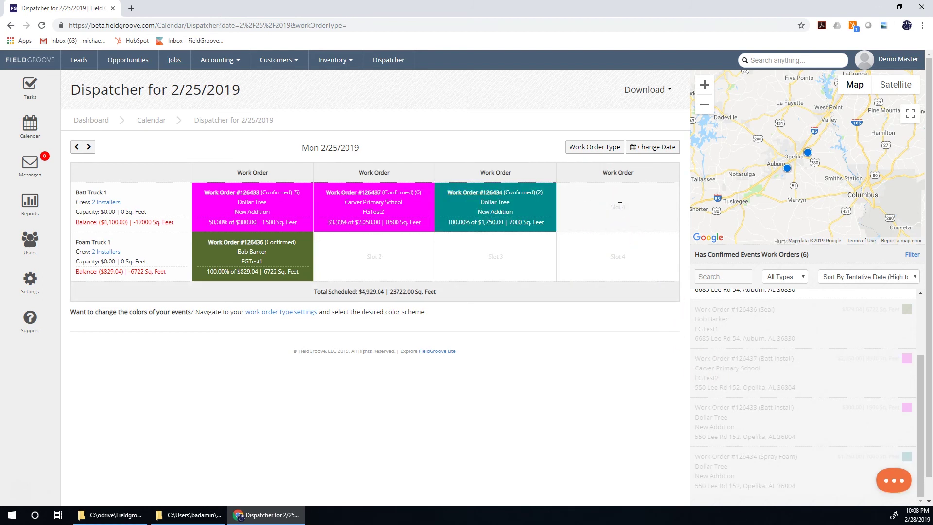
Assign the remaining Batt Install work order to Foam Truck 1 and the Super Dollar Store Spray Foam work order to Batt Truck 1.
scroll(765, 301, "up", 2)
left_click(802, 363)
left_click(386, 258)
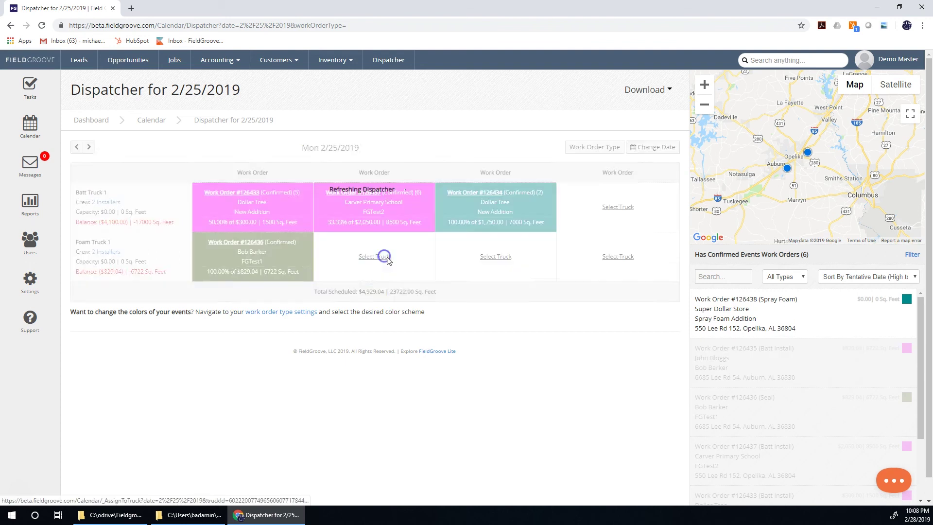
left_click(802, 308)
left_click(618, 207)
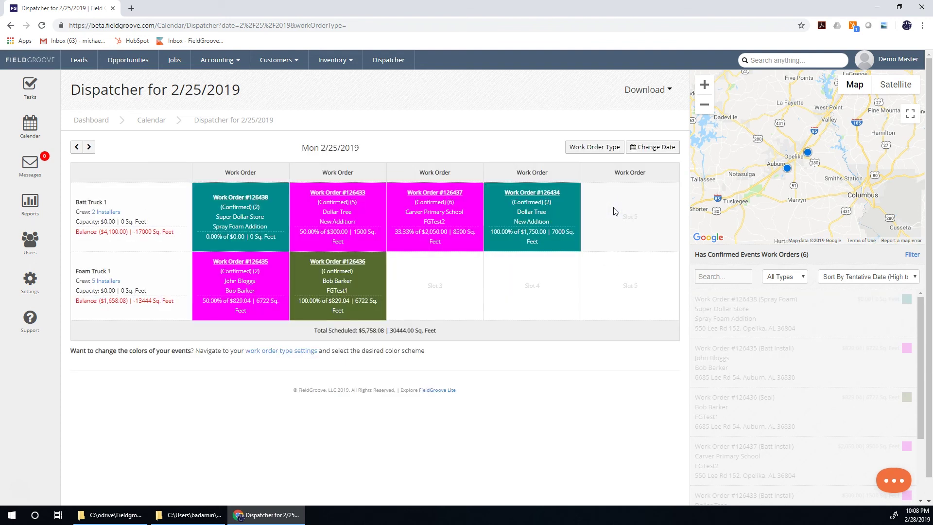
scroll(787, 380, "down", 2)
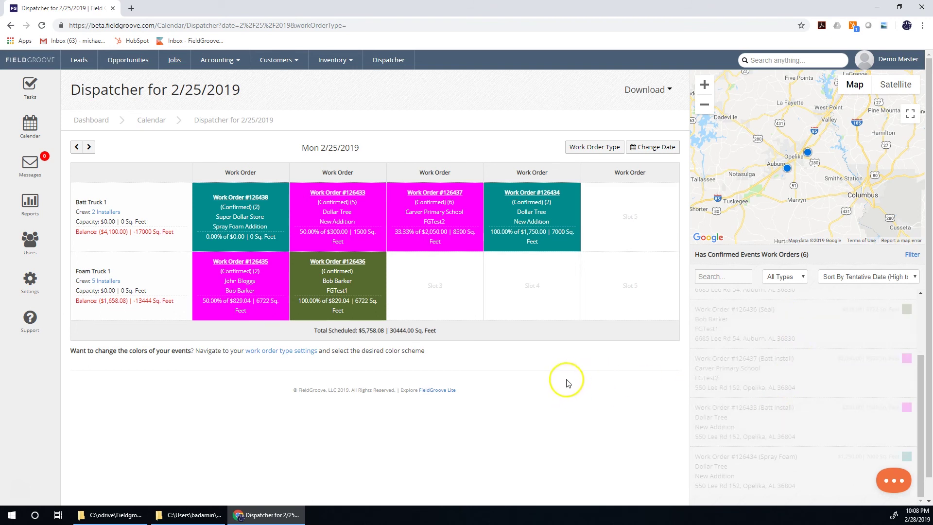
Change the Super Dollar Store Spray Foam work order's assignment from Batt Truck 1 to Foam Truck 1.
mouse_move(253, 230)
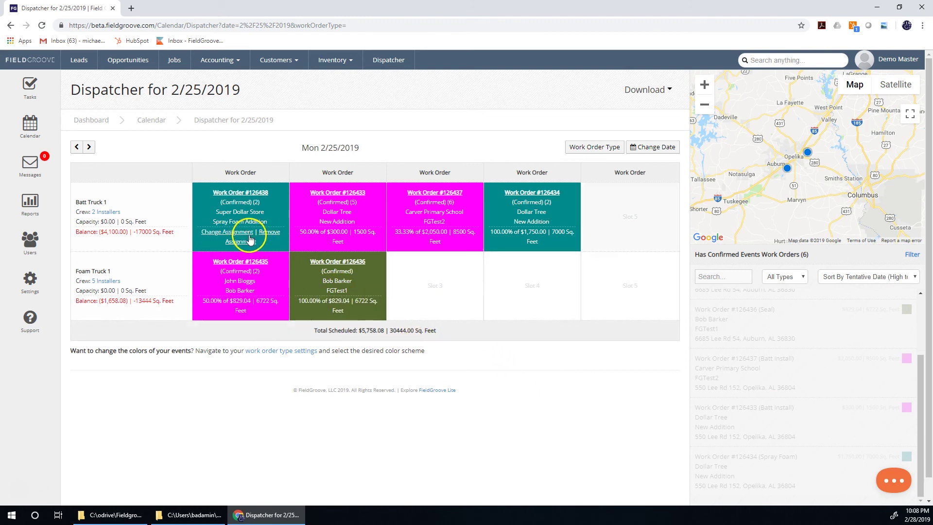
left_click(228, 234)
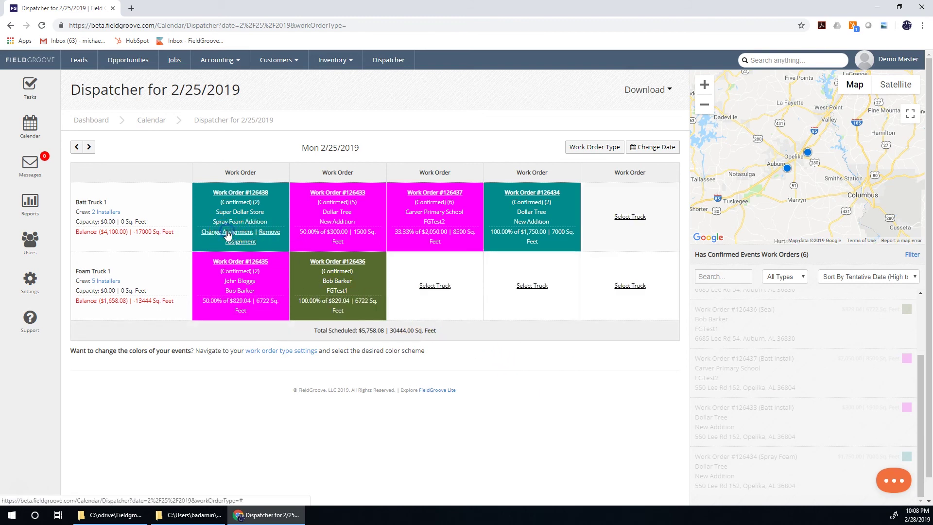
left_click(435, 286)
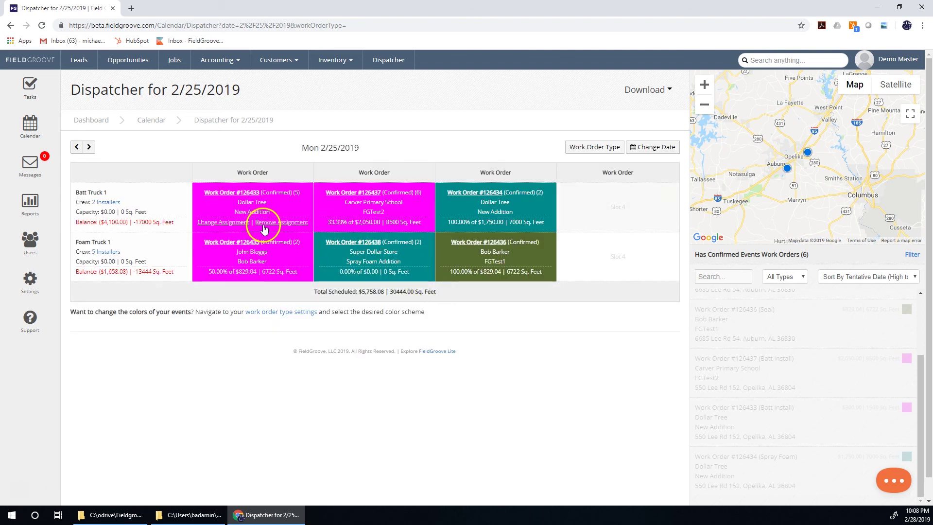
Remove the Dollar Tree Batt Install work order's assignment and assign it back to Batt Truck 1.
left_click(265, 222)
mouse_move(781, 407)
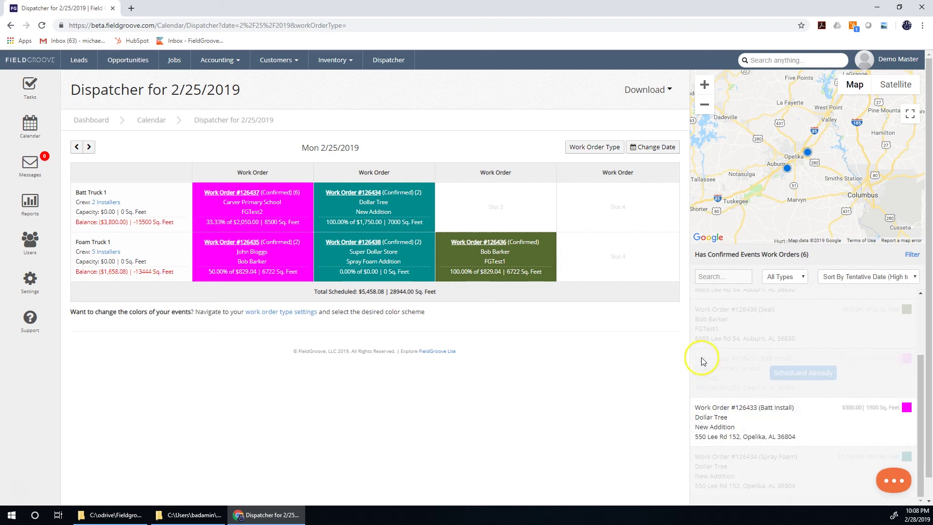
left_click(810, 422)
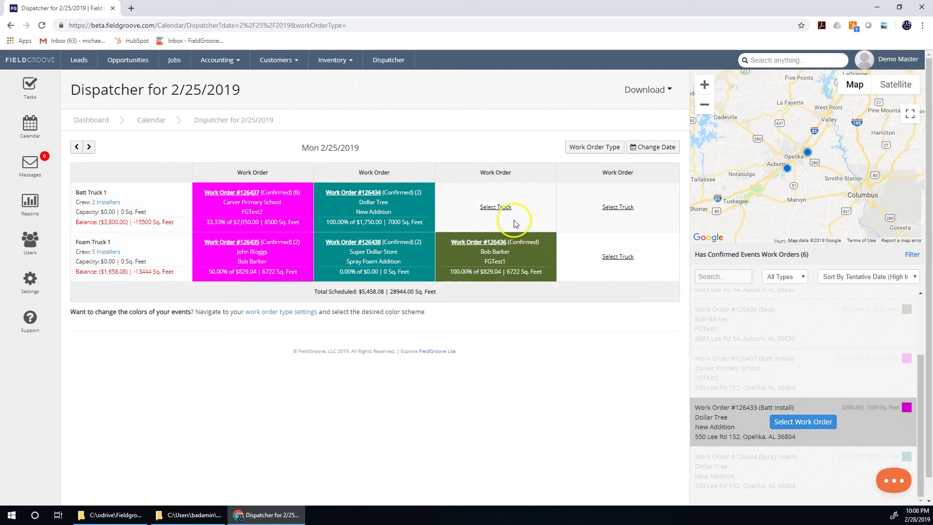
left_click(498, 208)
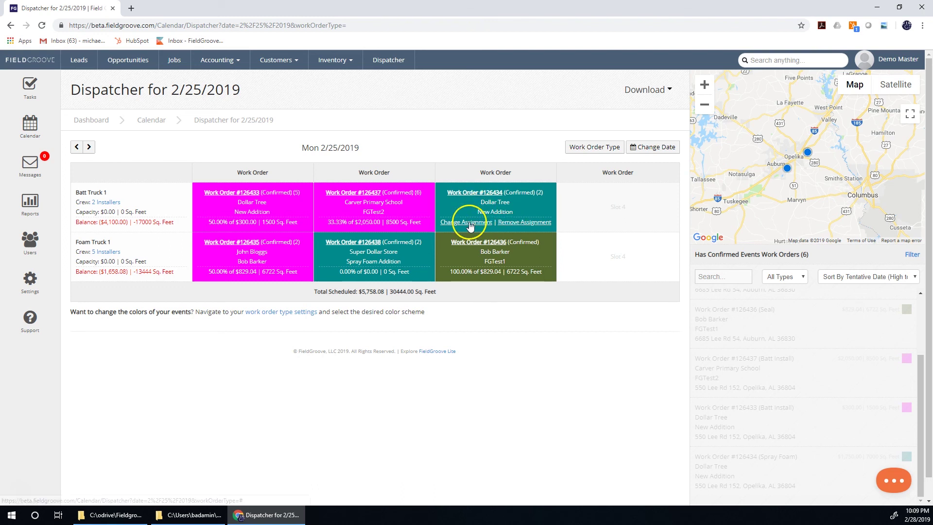
Add a foam installer to the Dollar Tree Batt Install event's assigned installers and close the event.
left_click(252, 194)
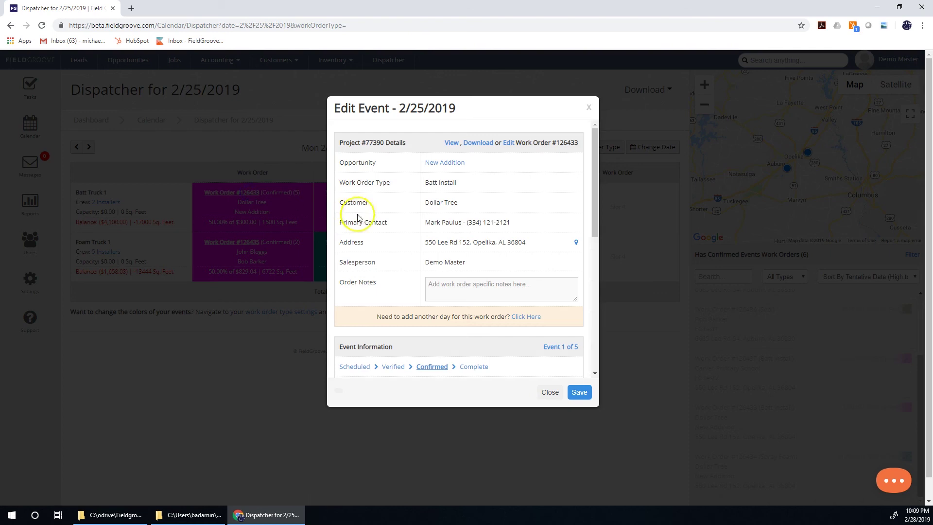
scroll(397, 298, "down", 5)
scroll(398, 298, "down", 1)
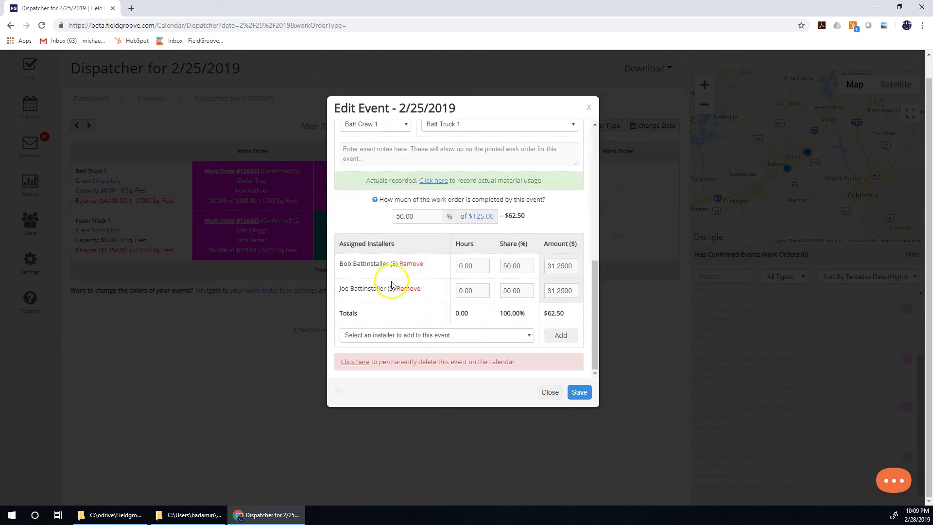
left_click(414, 330)
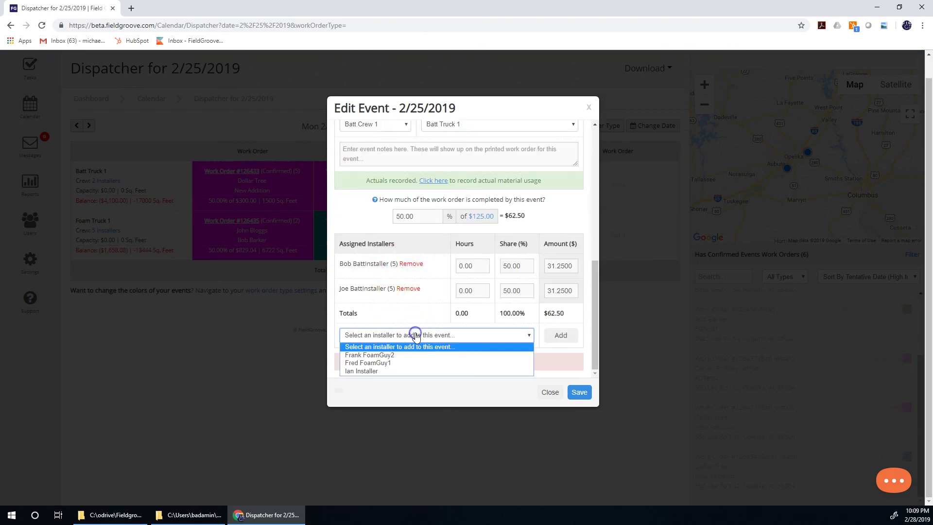
left_click(407, 355)
left_click(561, 335)
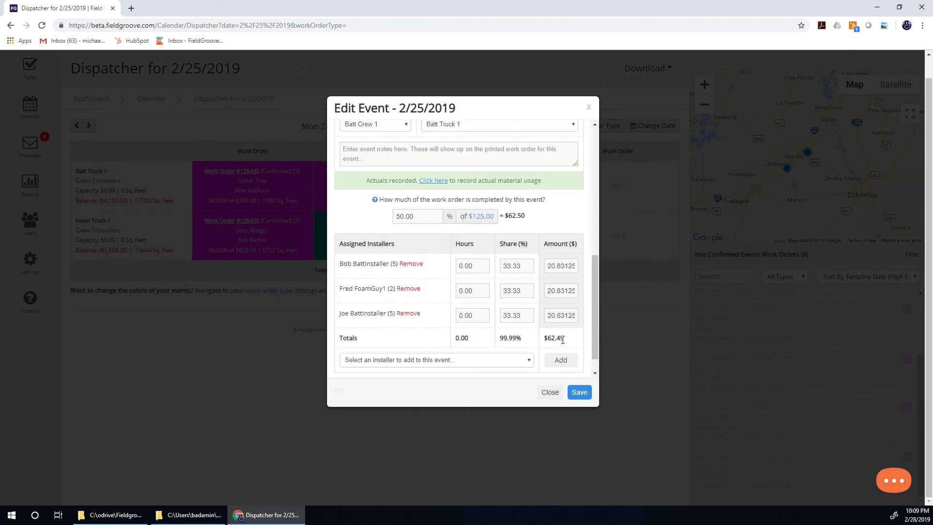
left_click(551, 393)
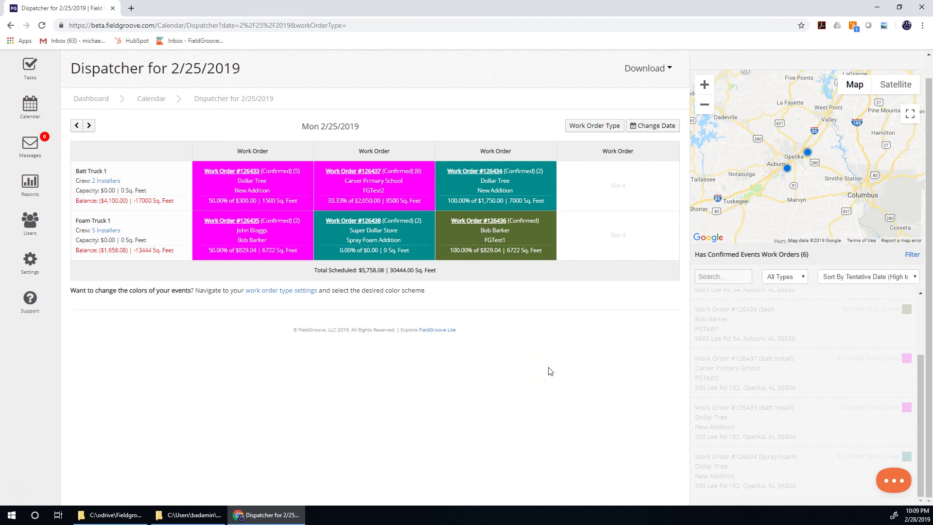
Download the work orders for 2/25/2019 from the Dispatcher and look through the PDF pages.
left_click(645, 68)
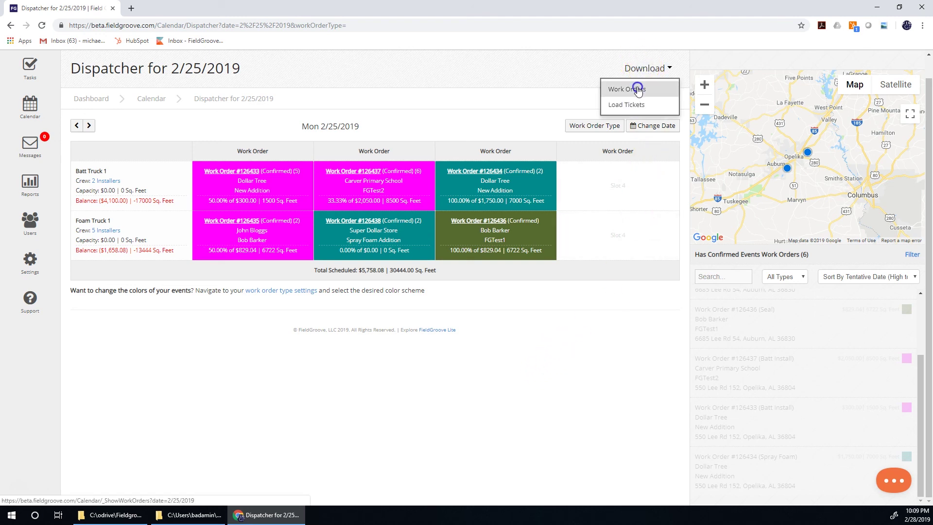
left_click(637, 89)
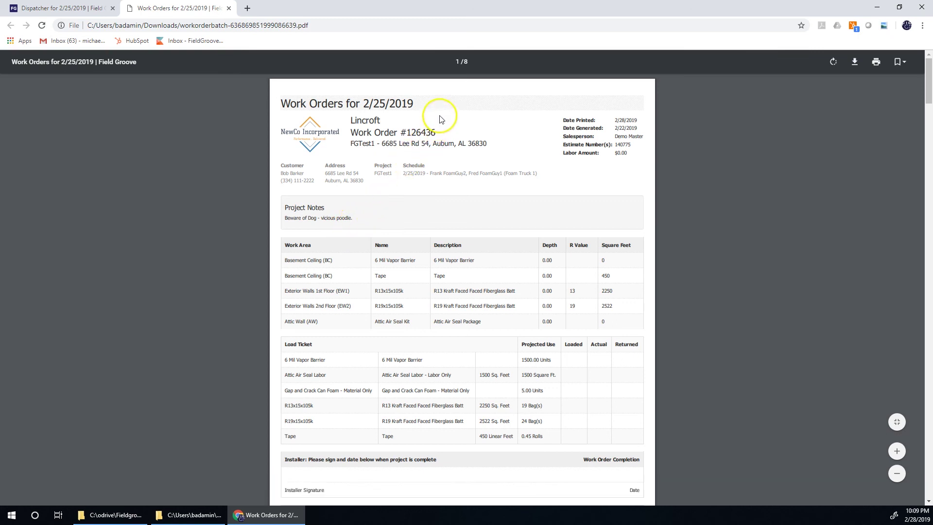
left_click_drag(928, 99, 917, 214)
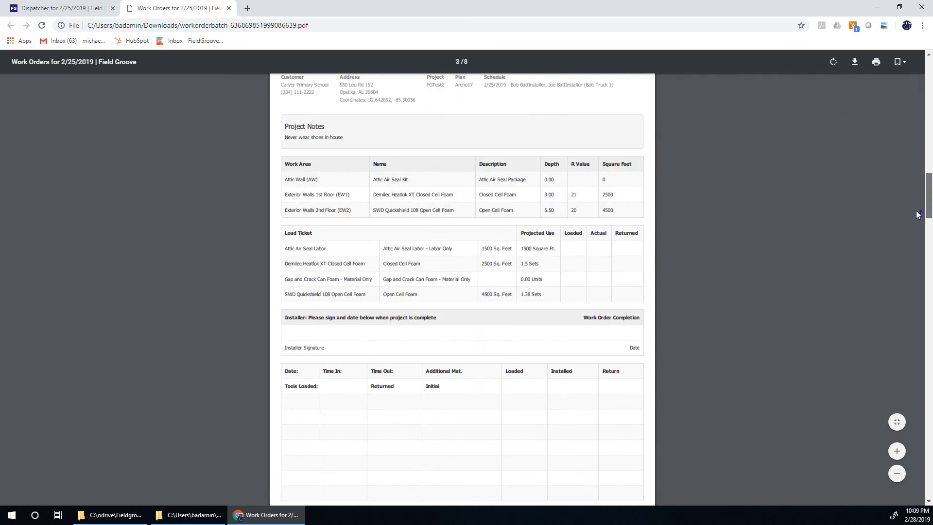